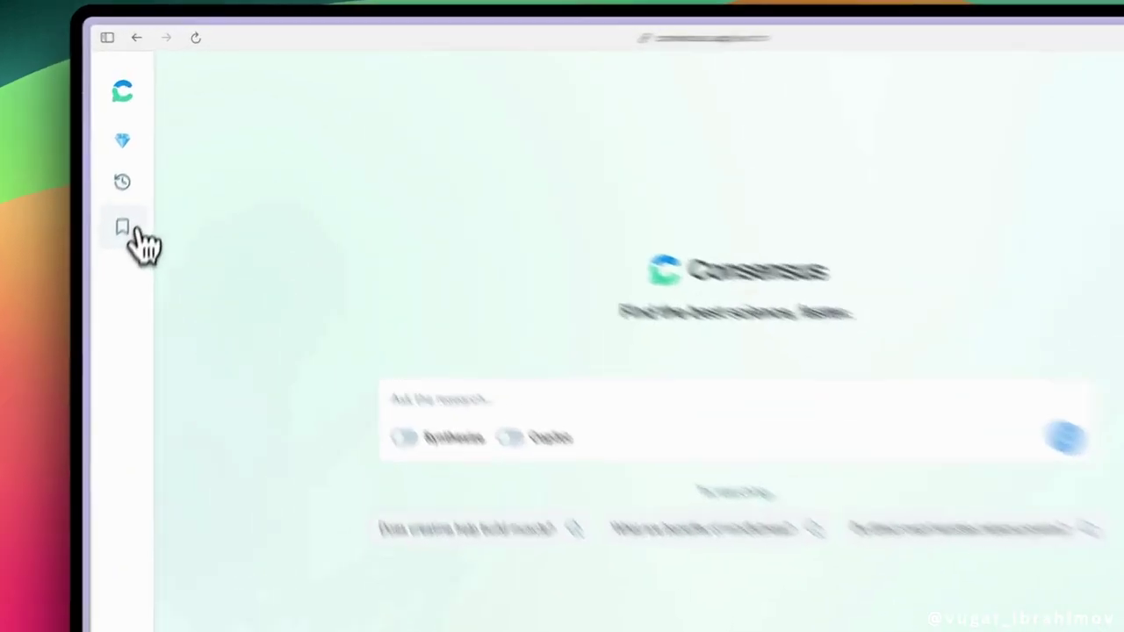
Toggle the saved-lists sidebar to return to the empty 'Ask the research...' search page
{"action": "left_click", "coordinate": [138, 182]}
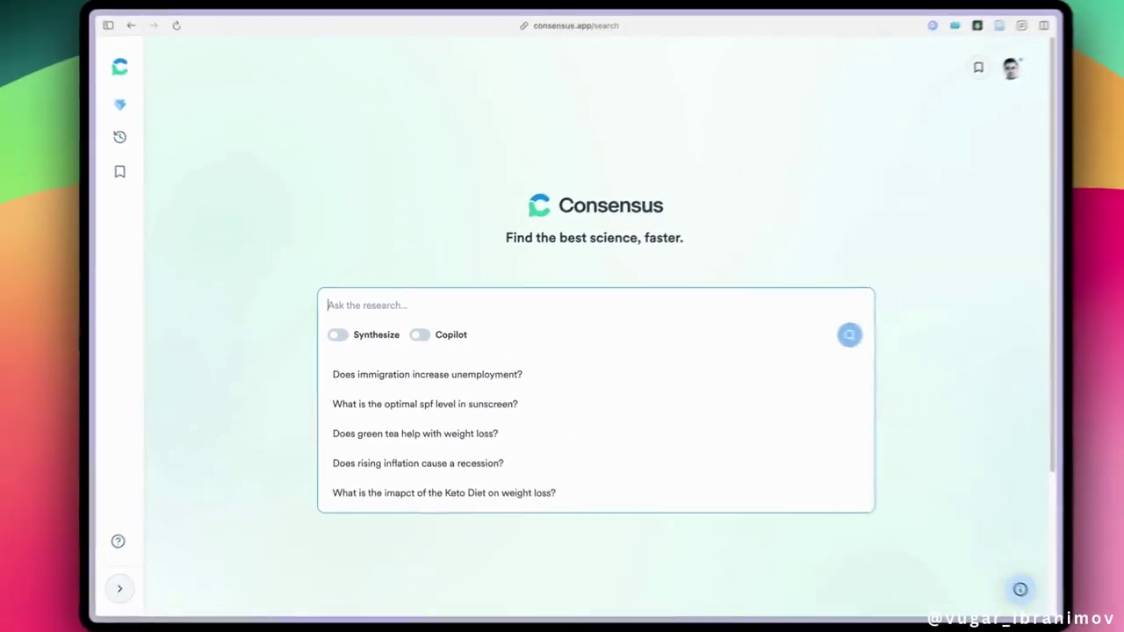
Search 'Does climate change impact global migration patterns?' and expand the top paper's Study Snapshot
{"action": "type", "text": "Does climate change impact global migration patterns?"}
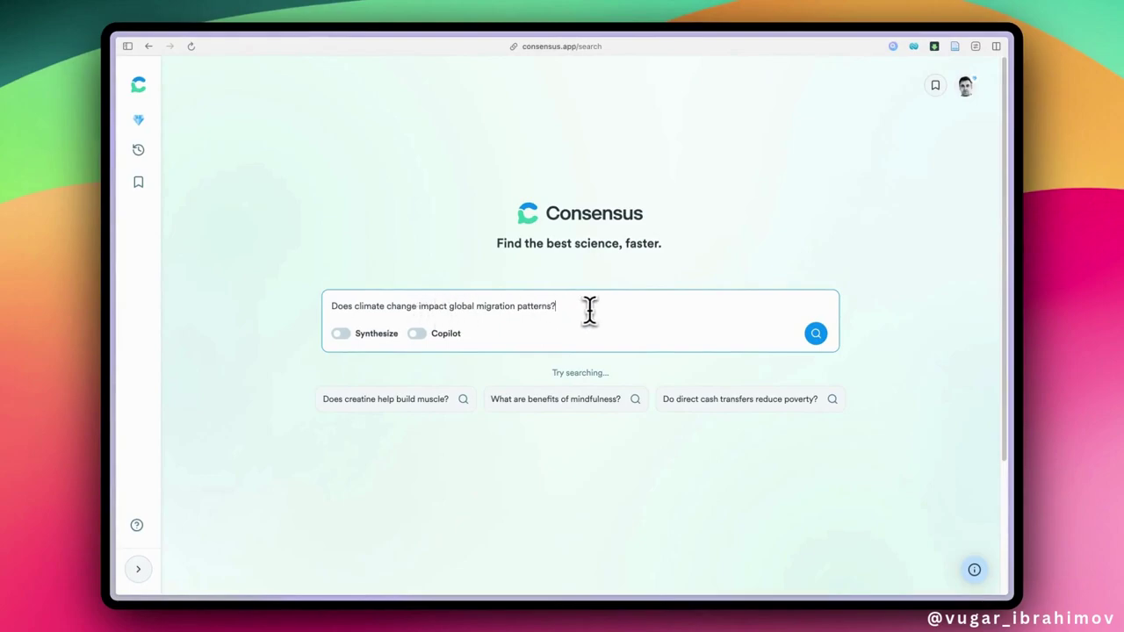
{"action": "key", "text": "Return"}
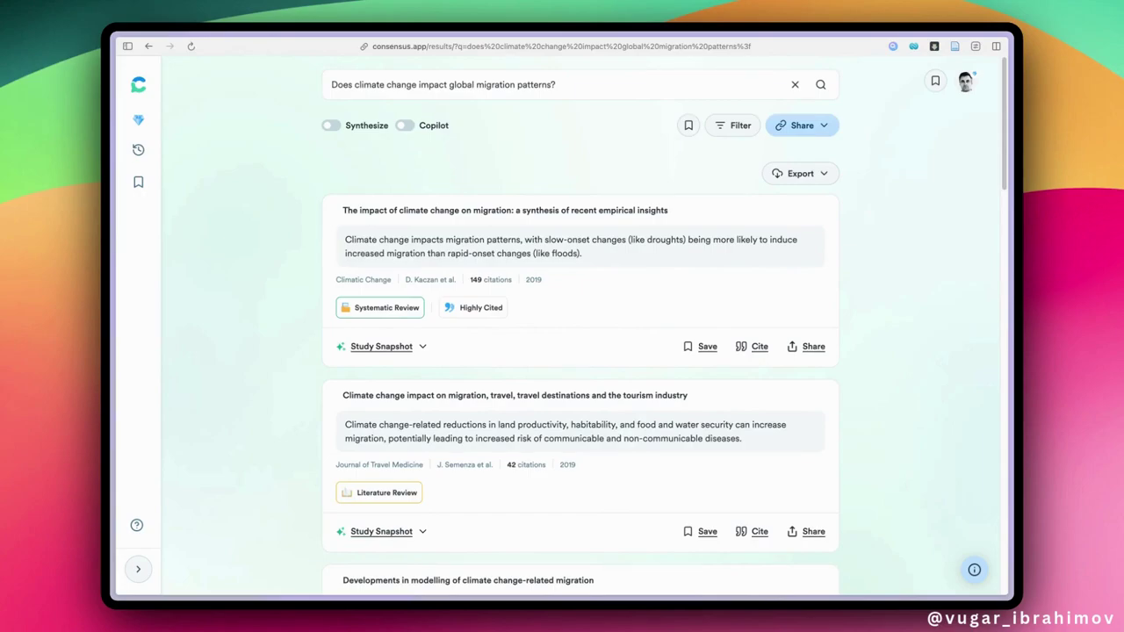
{"action": "scroll", "coordinate": [945, 211], "scroll_direction": "down", "scroll_amount": 1}
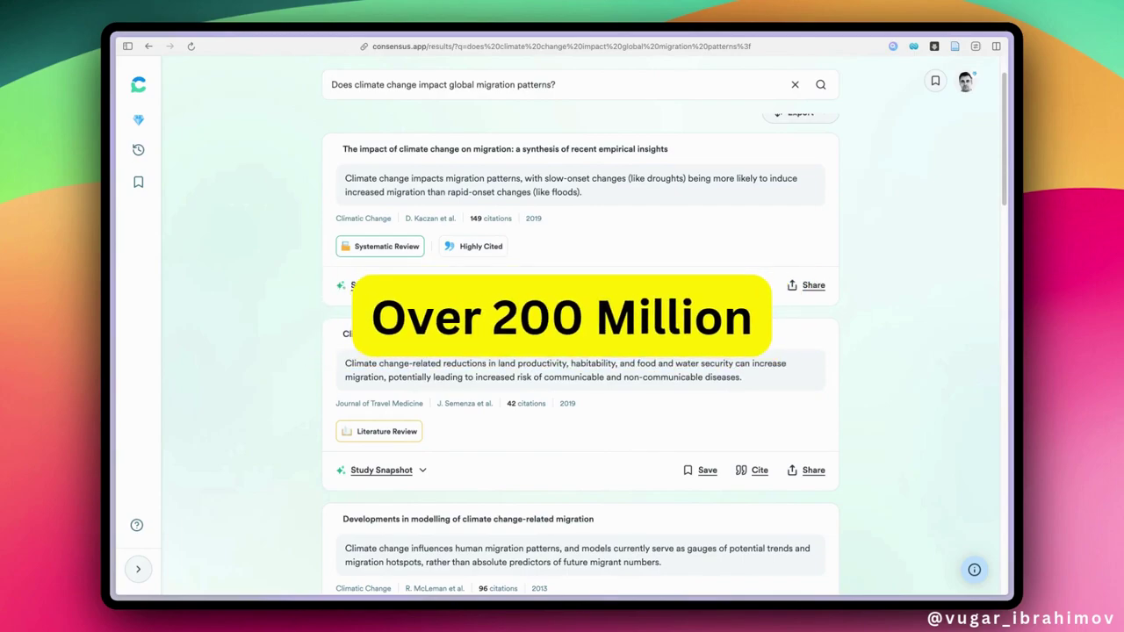
{"action": "scroll", "coordinate": [579, 352], "scroll_direction": "up", "scroll_amount": 1}
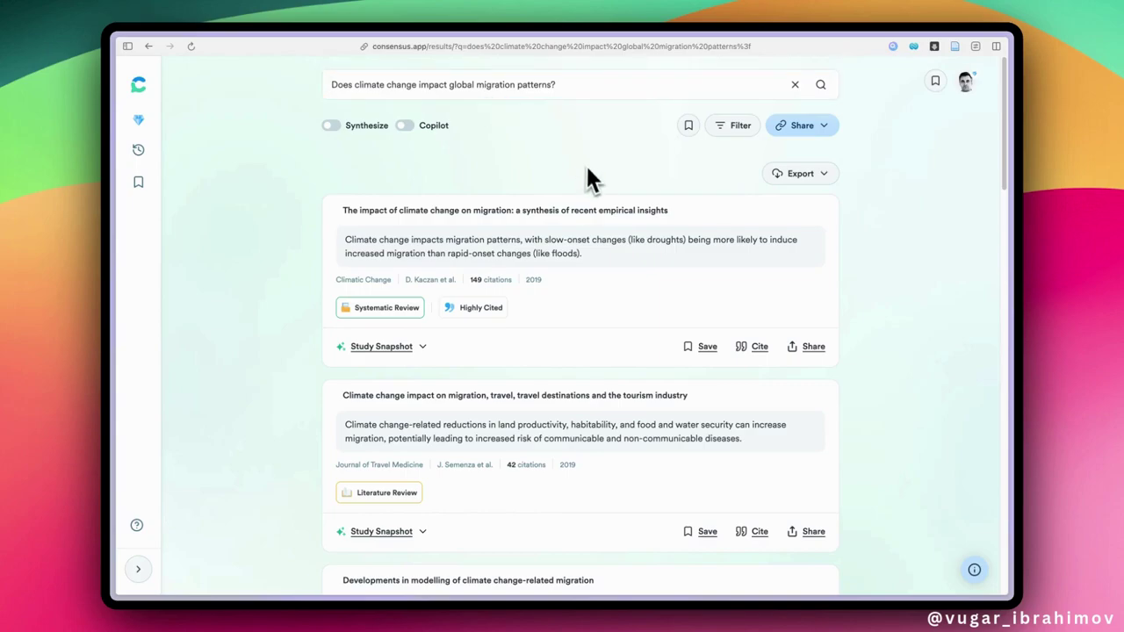
{"action": "left_click", "coordinate": [413, 348]}
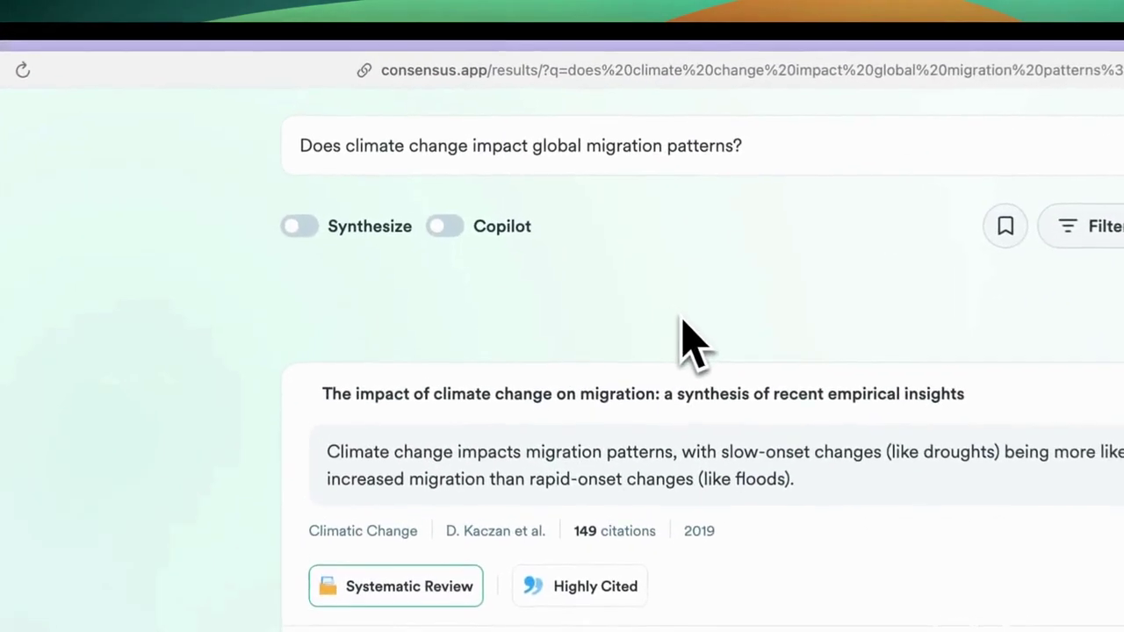
{"action": "mouse_move", "coordinate": [391, 233]}
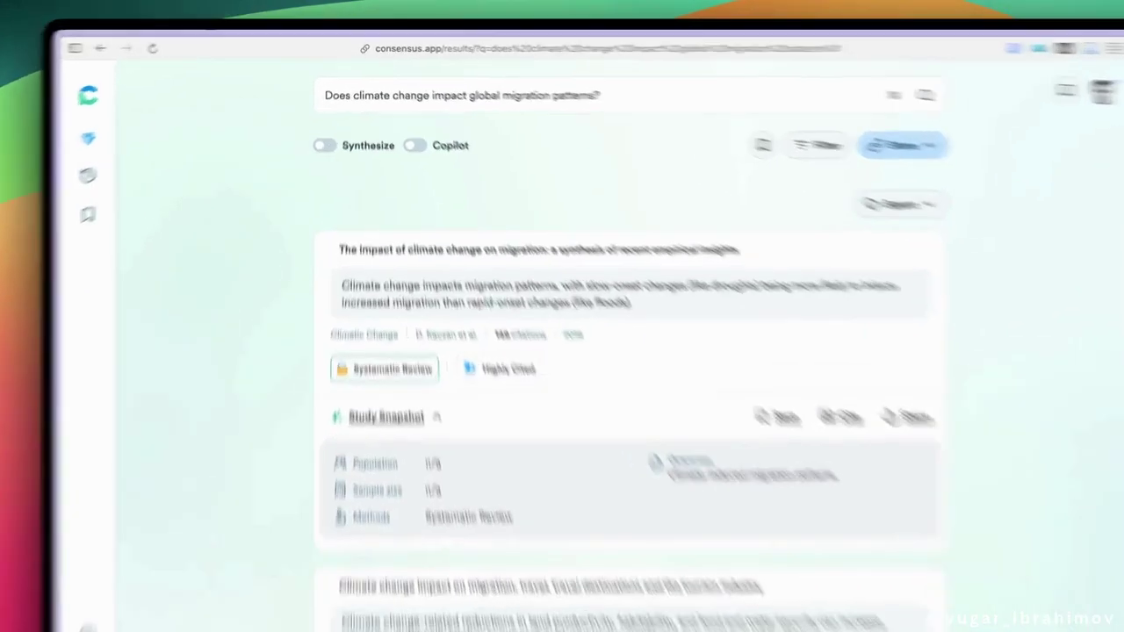
Turn on Synthesize to show a 10-paper summary and a Consensus Meter of 88% Yes
{"action": "left_click", "coordinate": [334, 130]}
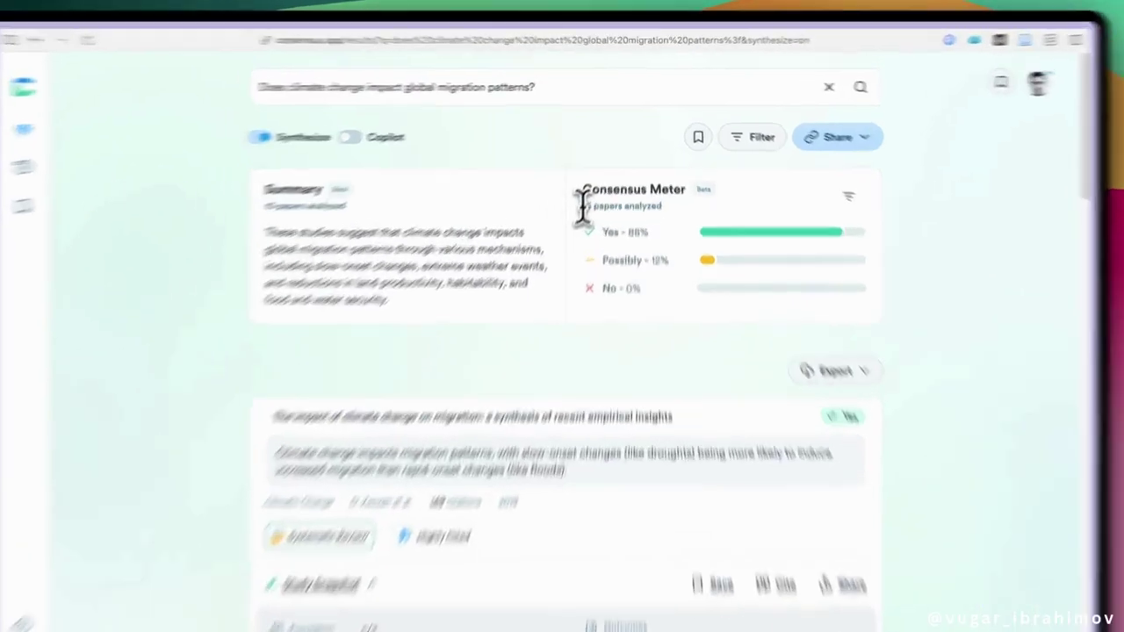
{"action": "left_click_drag", "start_coordinate": [595, 181], "coordinate": [619, 184]}
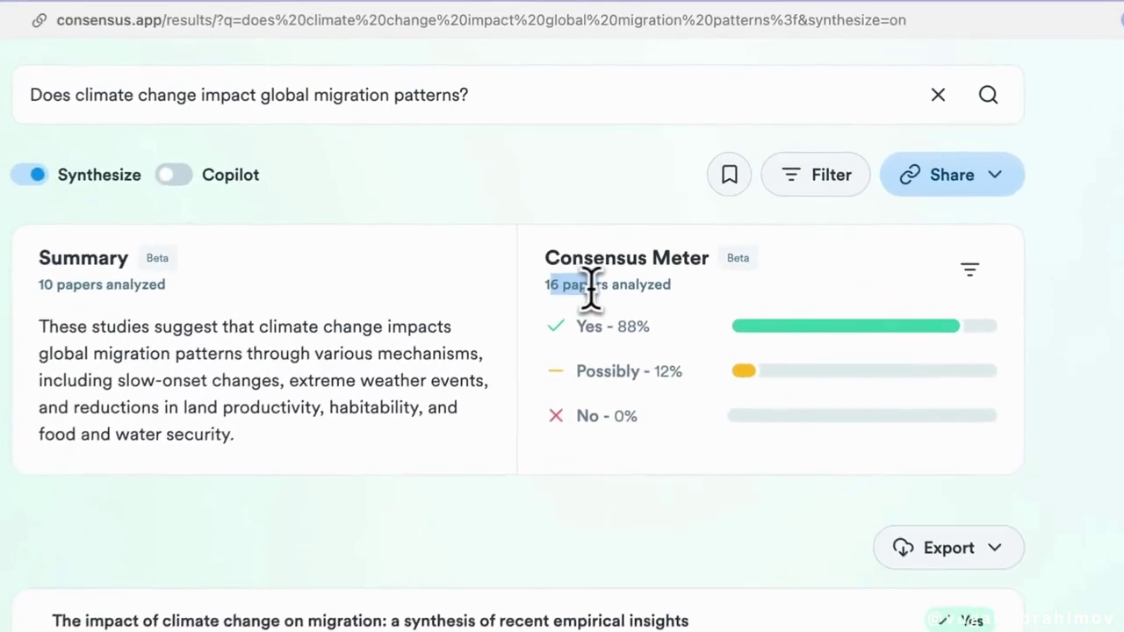
{"action": "left_click_drag", "start_coordinate": [595, 290], "coordinate": [608, 289]}
{"action": "left_click", "coordinate": [606, 294]}
{"action": "scroll", "coordinate": [597, 326], "scroll_direction": "down", "scroll_amount": 10}
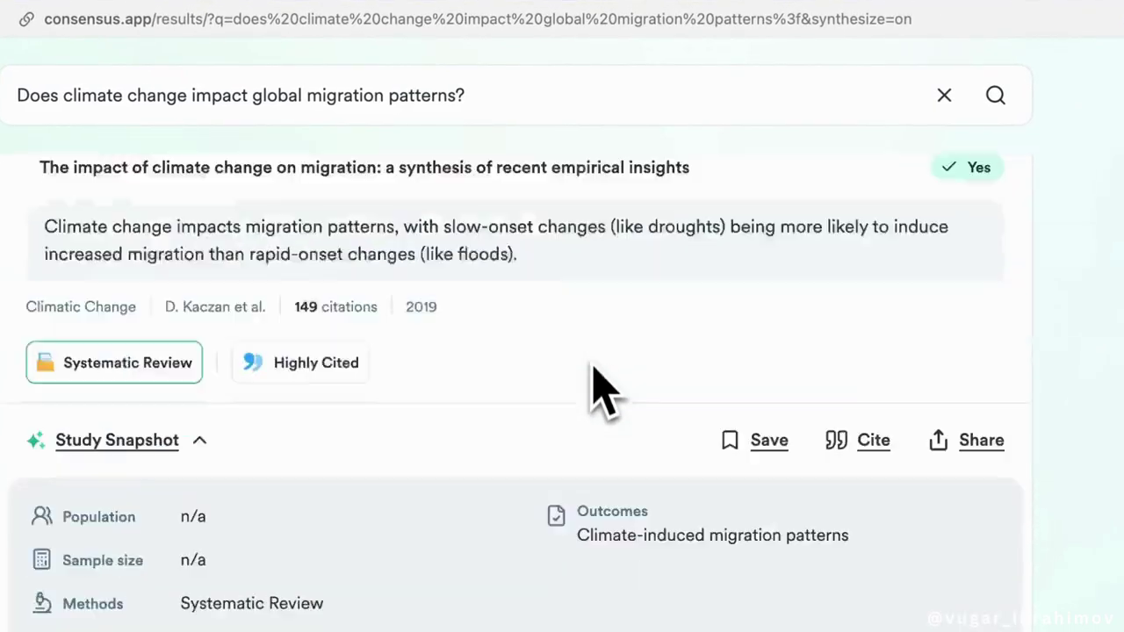
{"action": "scroll", "coordinate": [602, 392], "scroll_direction": "down", "scroll_amount": 10}
{"action": "scroll", "coordinate": [620, 233], "scroll_direction": "up", "scroll_amount": 15}
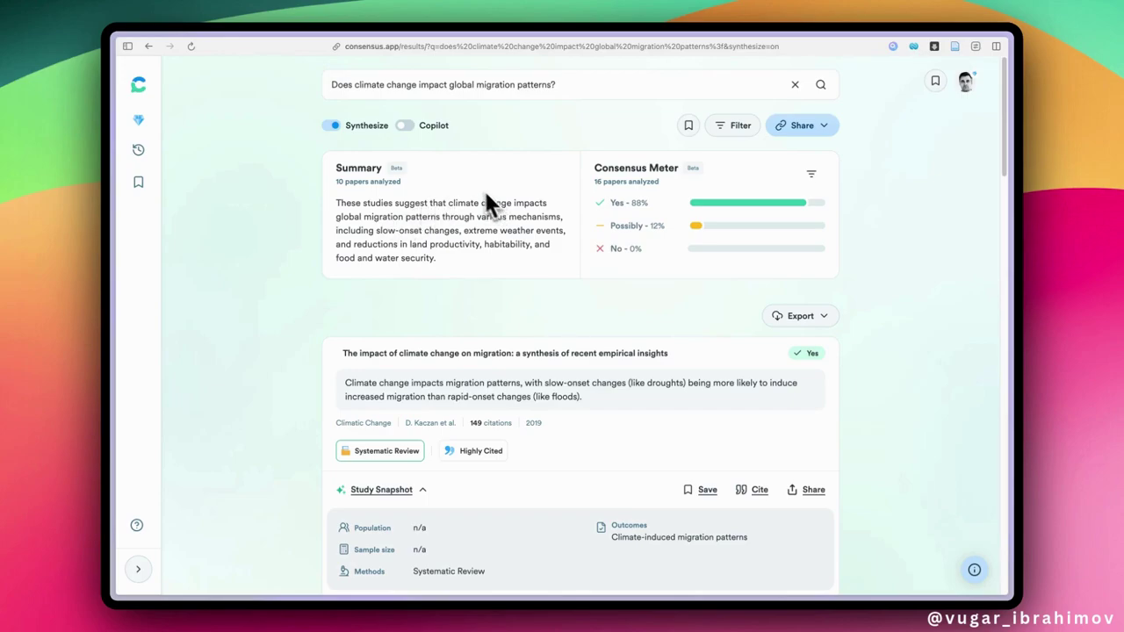
Enable Copilot and review its Introduction and Key Insights with numbered paper citations
{"action": "left_click", "coordinate": [404, 125]}
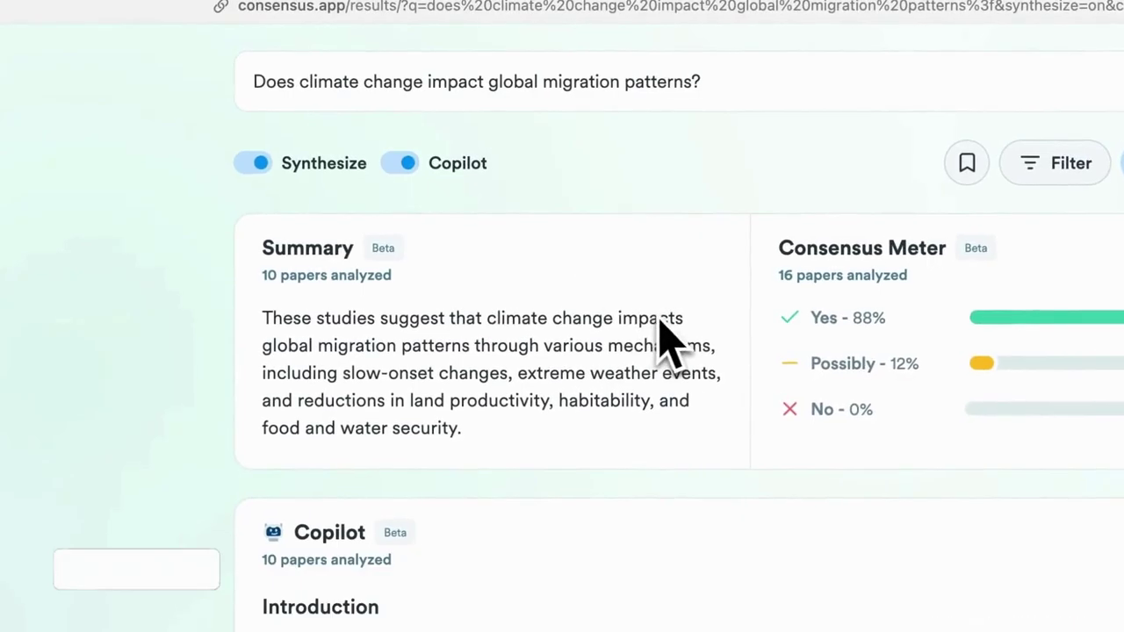
{"action": "scroll", "coordinate": [668, 342], "scroll_direction": "down", "scroll_amount": 3}
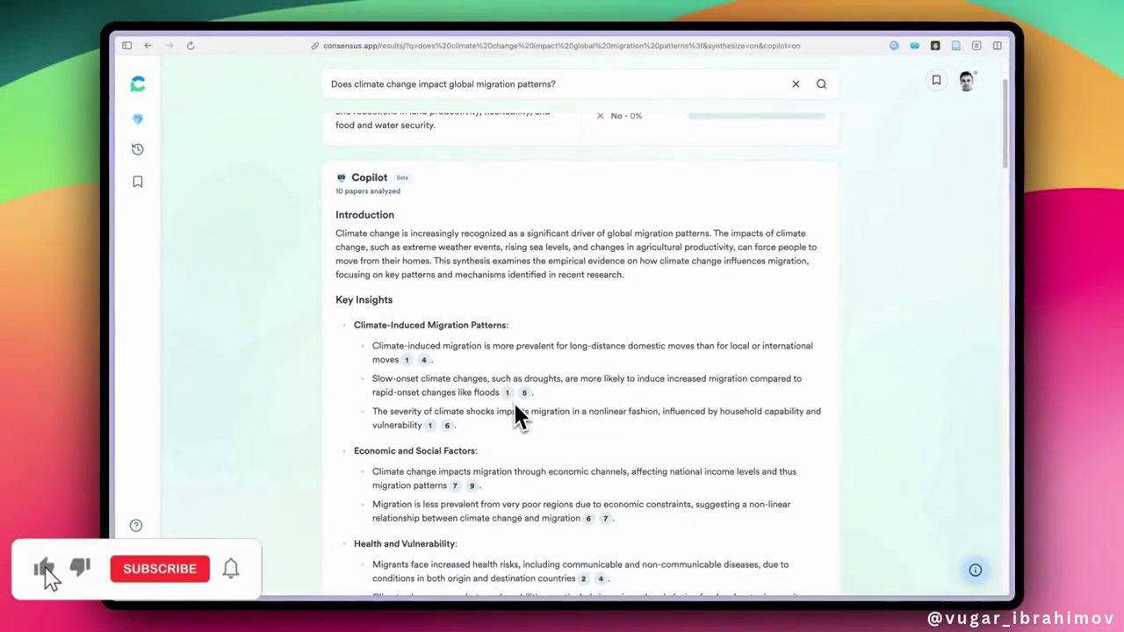
{"action": "scroll", "coordinate": [514, 412], "scroll_direction": "down", "scroll_amount": 1}
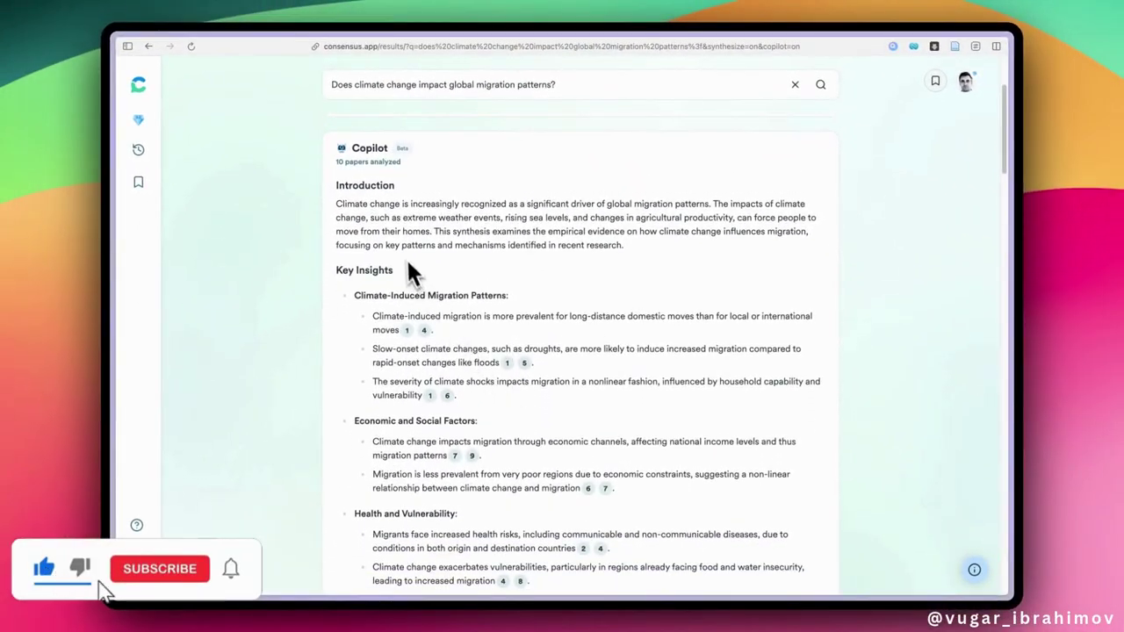
{"action": "scroll", "coordinate": [470, 290], "scroll_direction": "down", "scroll_amount": 1}
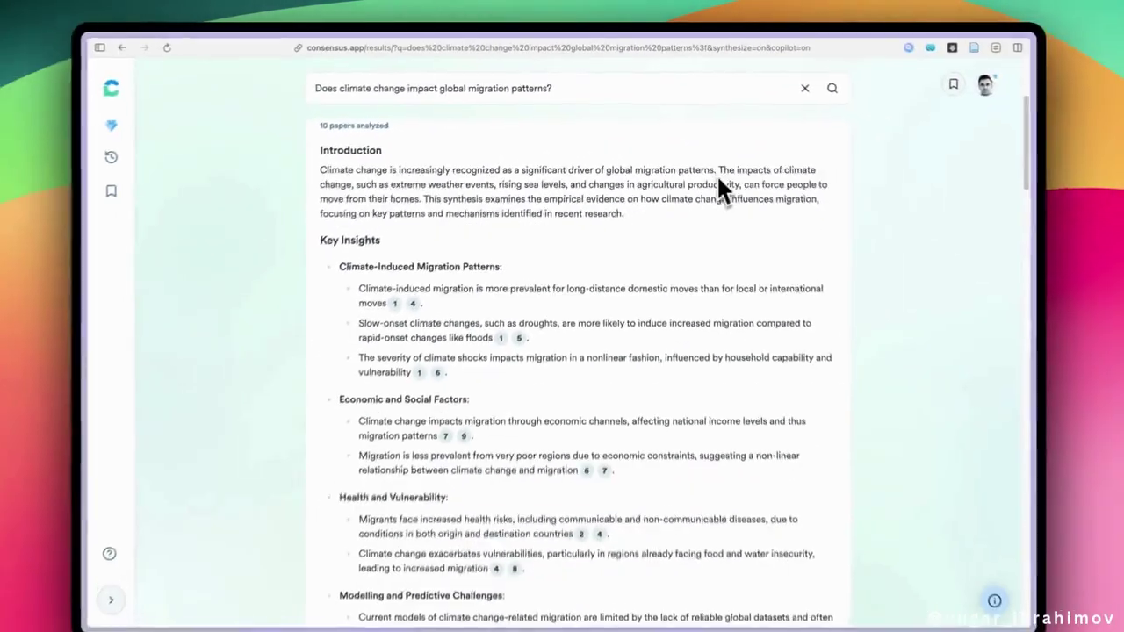
{"action": "scroll", "coordinate": [692, 226], "scroll_direction": "down", "scroll_amount": 1}
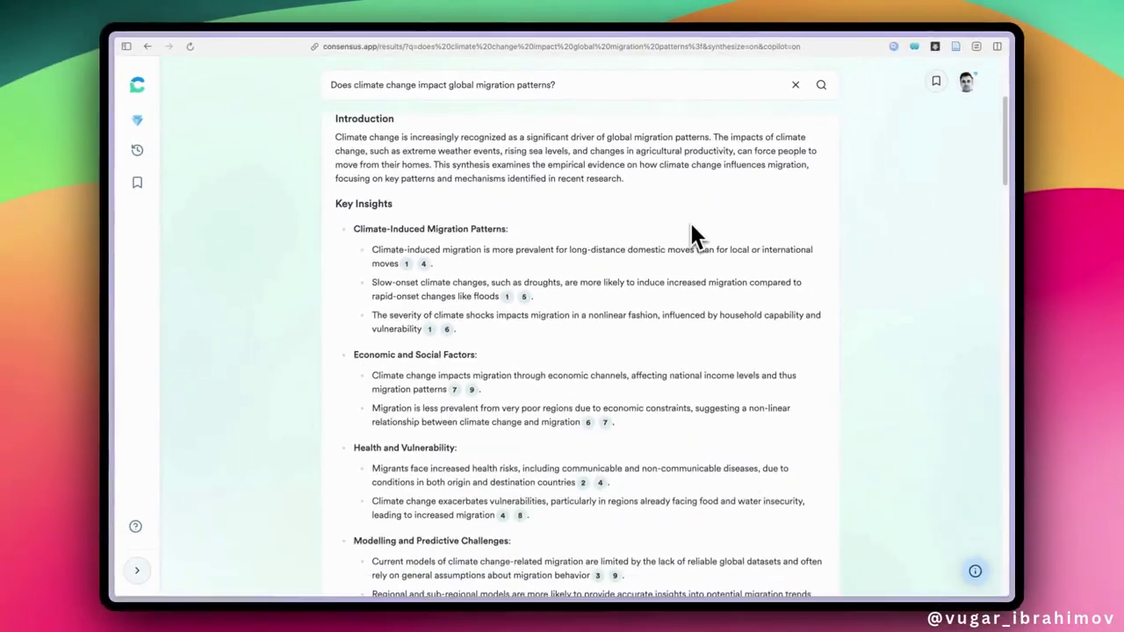
{"action": "scroll", "coordinate": [692, 226], "scroll_direction": "up", "scroll_amount": 1}
{"action": "scroll", "coordinate": [691, 233], "scroll_direction": "down", "scroll_amount": 3}
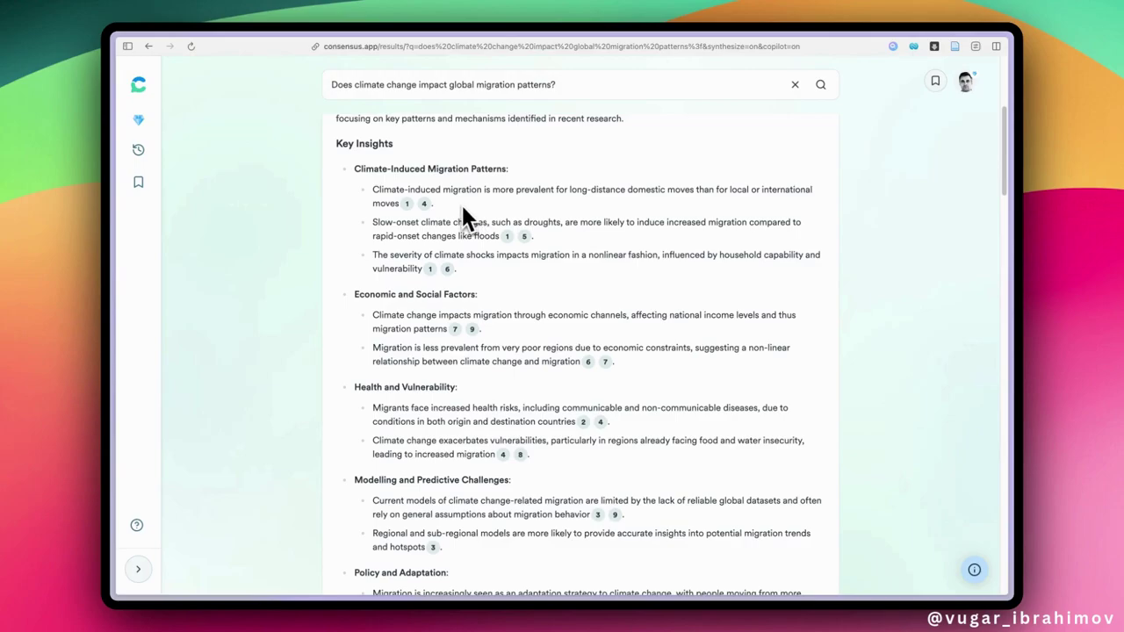
Follow citation 1 to its source paper, then scroll back to the top of the results
{"action": "mouse_move", "coordinate": [408, 205]}
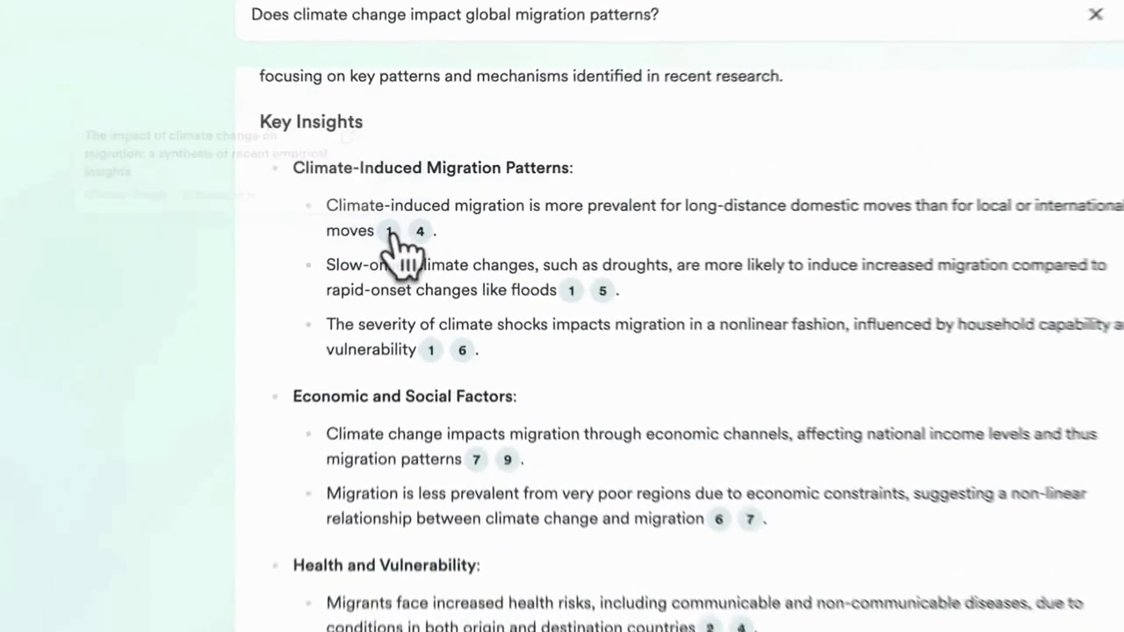
{"action": "left_click", "coordinate": [408, 205]}
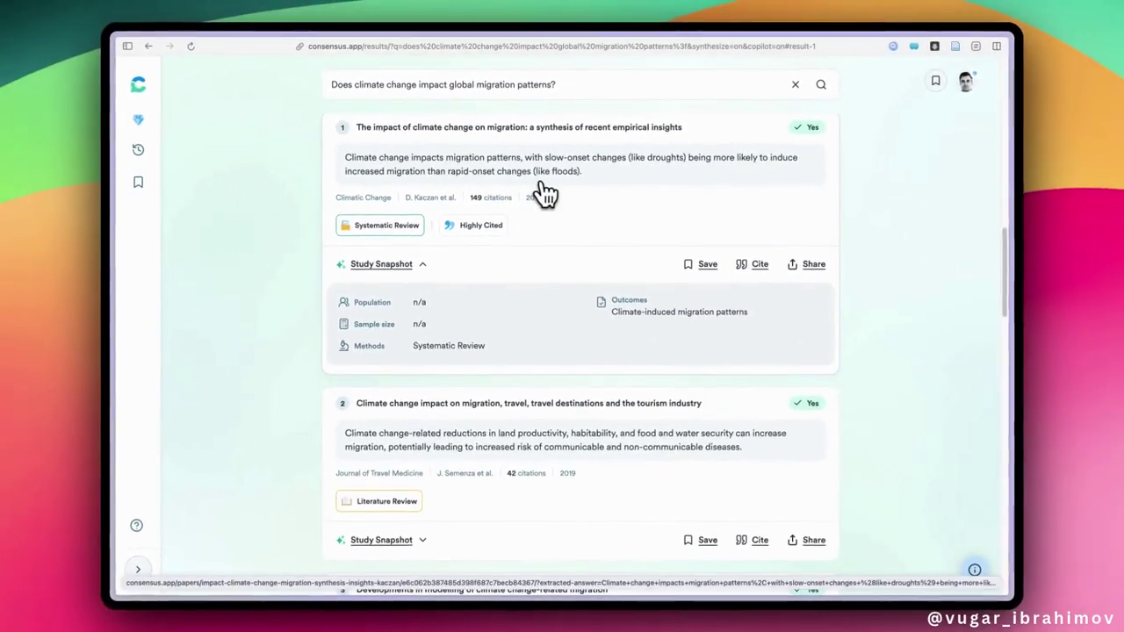
{"action": "scroll", "coordinate": [566, 167], "scroll_direction": "up", "scroll_amount": 4}
{"action": "scroll", "coordinate": [566, 167], "scroll_direction": "up", "scroll_amount": 5}
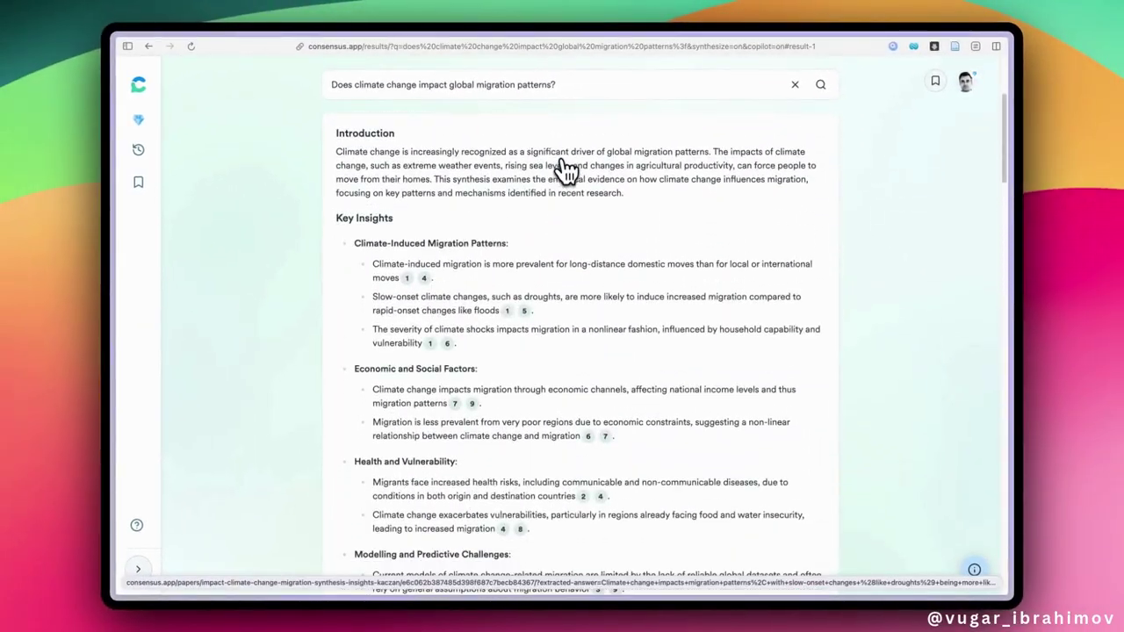
{"action": "scroll", "coordinate": [512, 379], "scroll_direction": "down", "scroll_amount": 1}
{"action": "scroll", "coordinate": [603, 384], "scroll_direction": "down", "scroll_amount": 3}
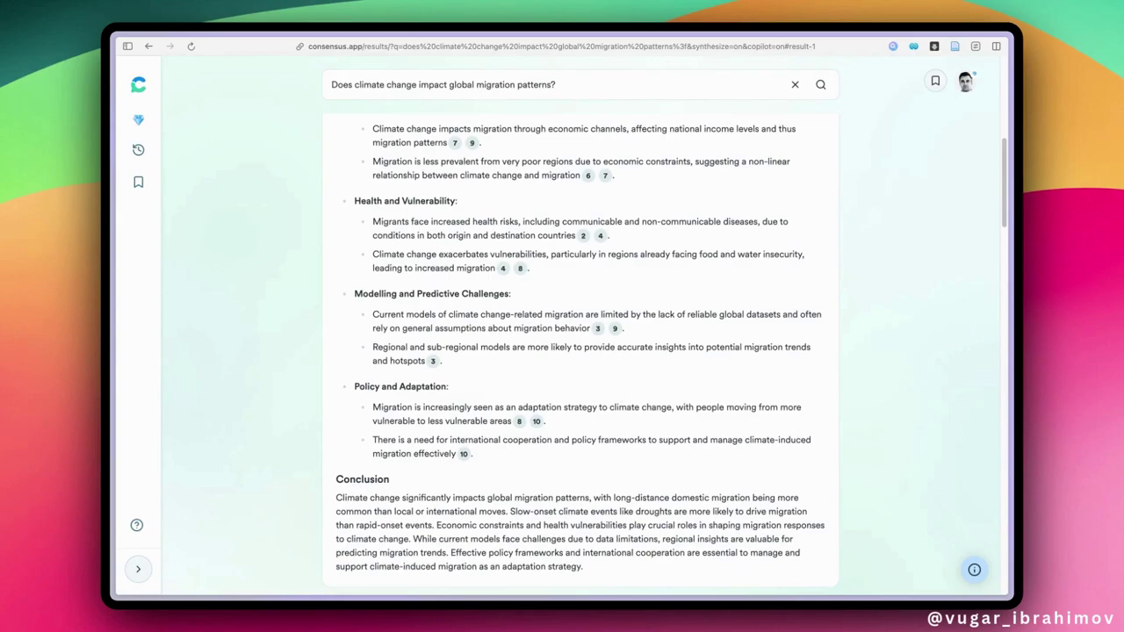
{"action": "scroll", "coordinate": [572, 414], "scroll_direction": "up", "scroll_amount": 1}
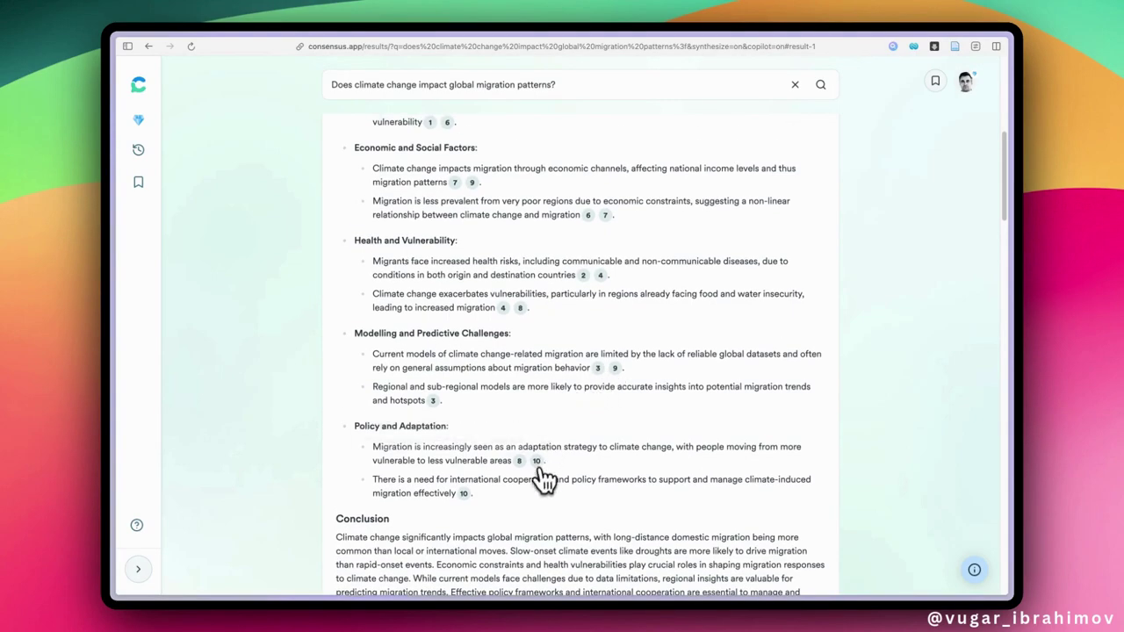
{"action": "scroll", "coordinate": [588, 457], "scroll_direction": "up", "scroll_amount": 2}
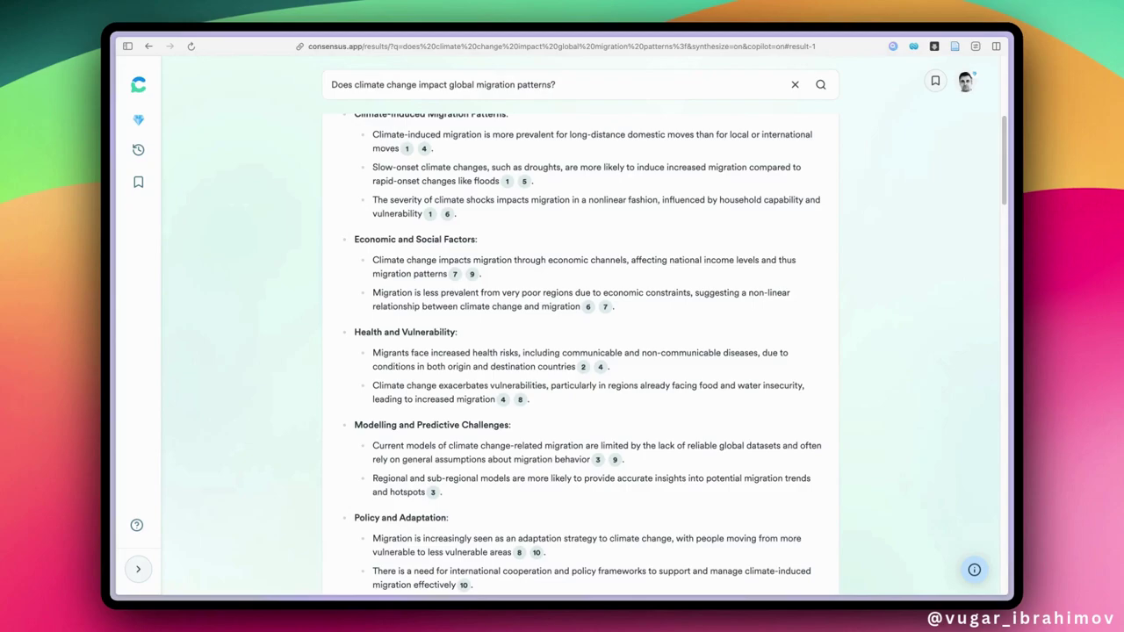
{"action": "scroll", "coordinate": [862, 305], "scroll_direction": "up", "scroll_amount": 8}
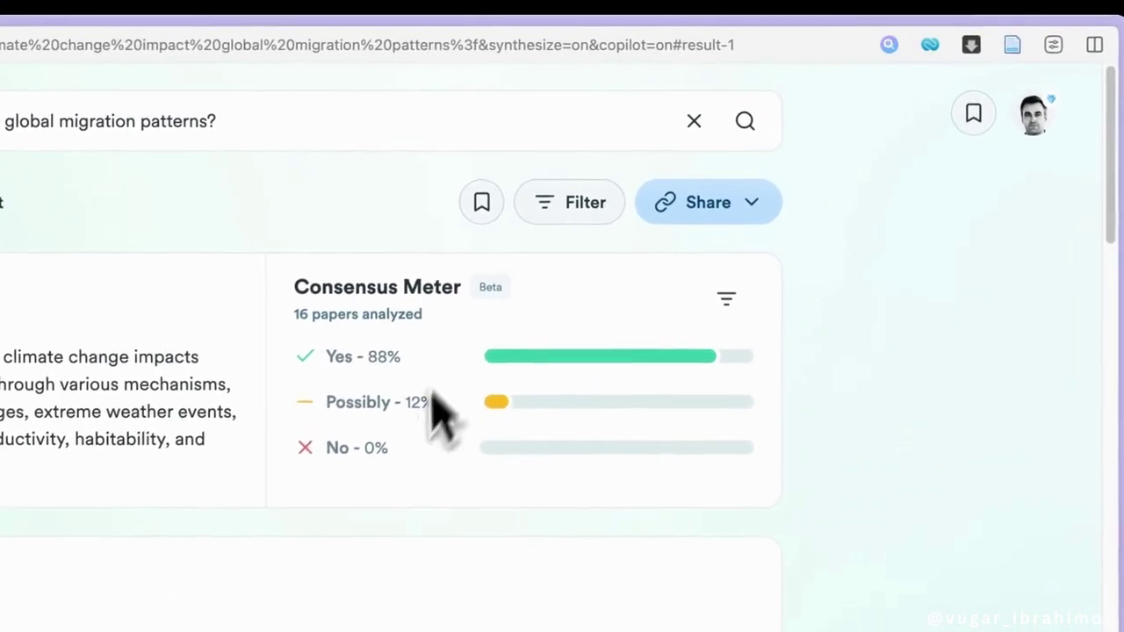
Open the Filter panel and expand the minimum-citations and study-type filters
{"action": "left_click", "coordinate": [575, 211]}
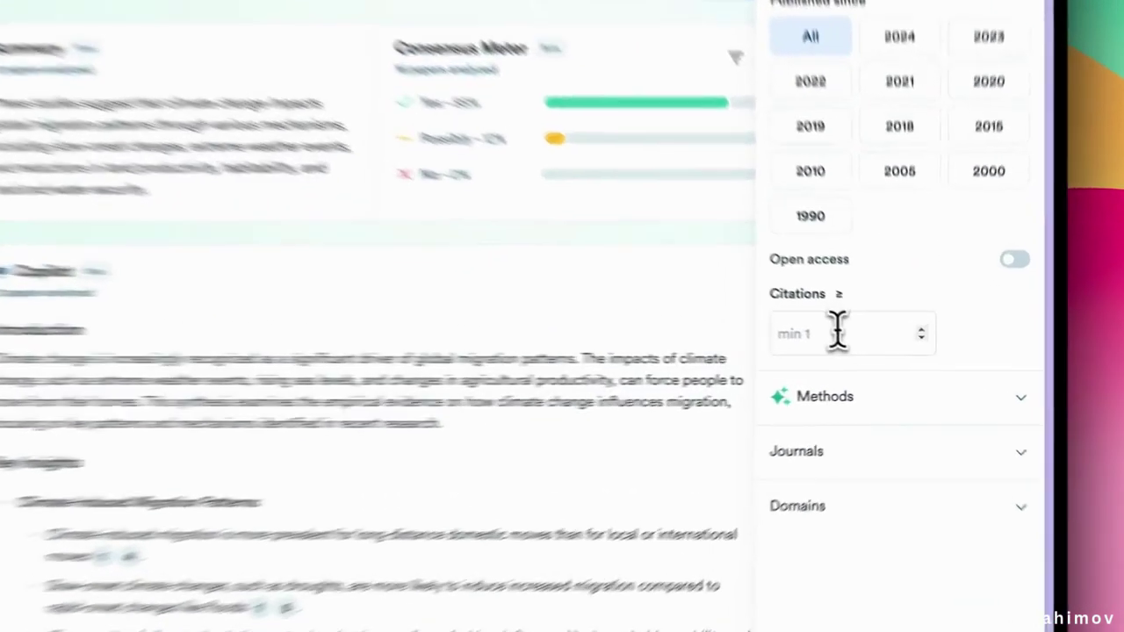
{"action": "left_click", "coordinate": [876, 345]}
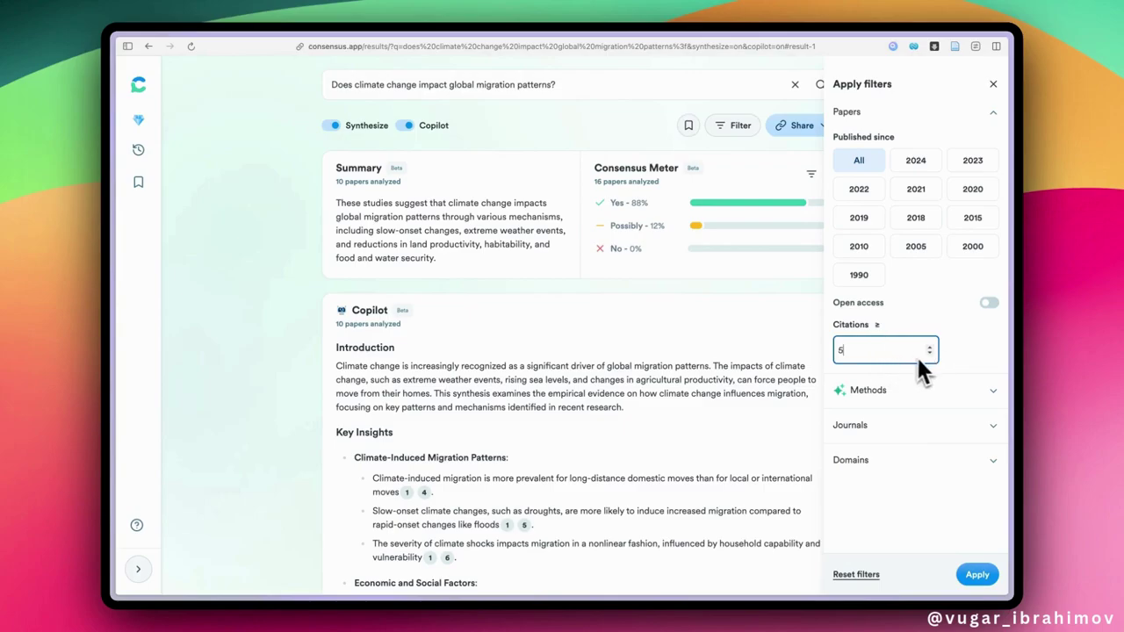
{"action": "left_click", "coordinate": [931, 390]}
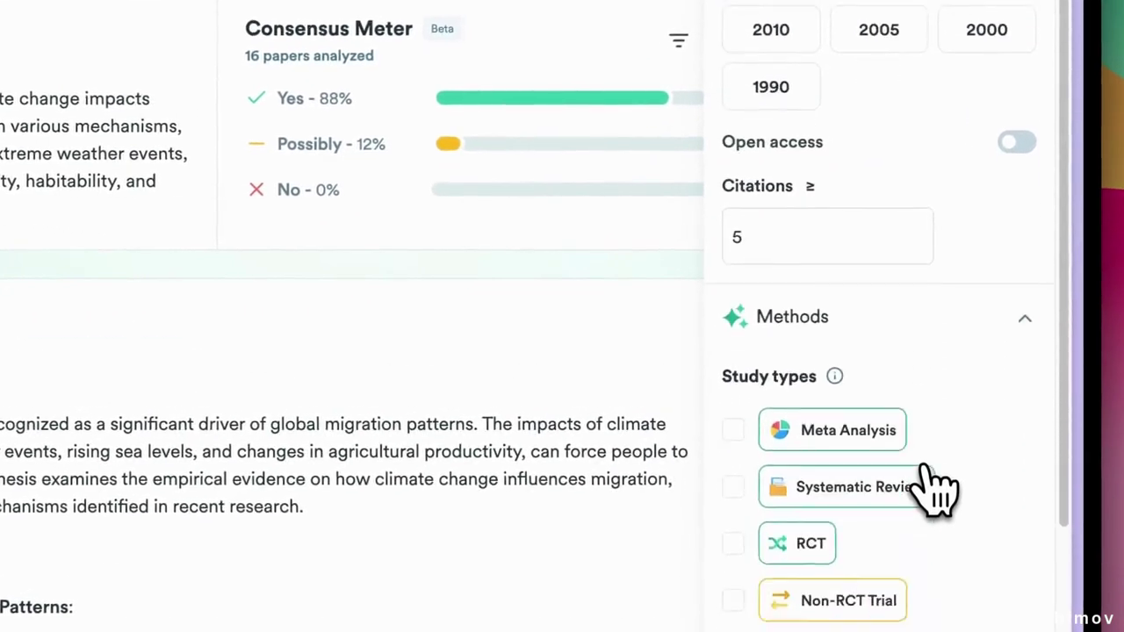
{"action": "scroll", "coordinate": [935, 487], "scroll_direction": "down", "scroll_amount": 3}
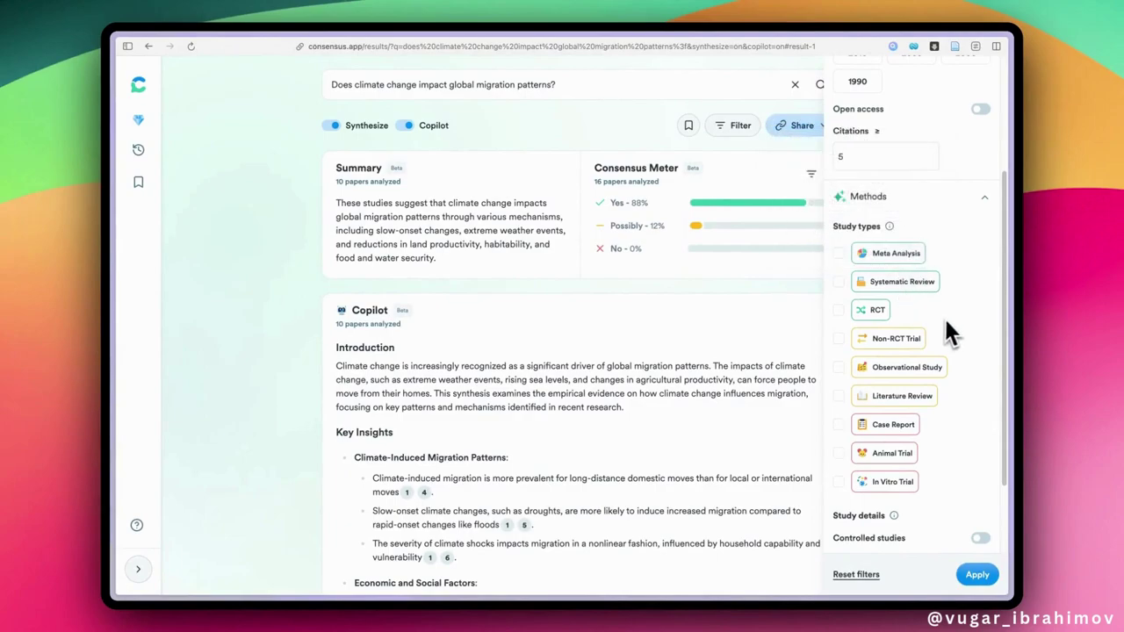
{"action": "mouse_move", "coordinate": [936, 346]}
{"action": "scroll", "coordinate": [959, 399], "scroll_direction": "down", "scroll_amount": 3}
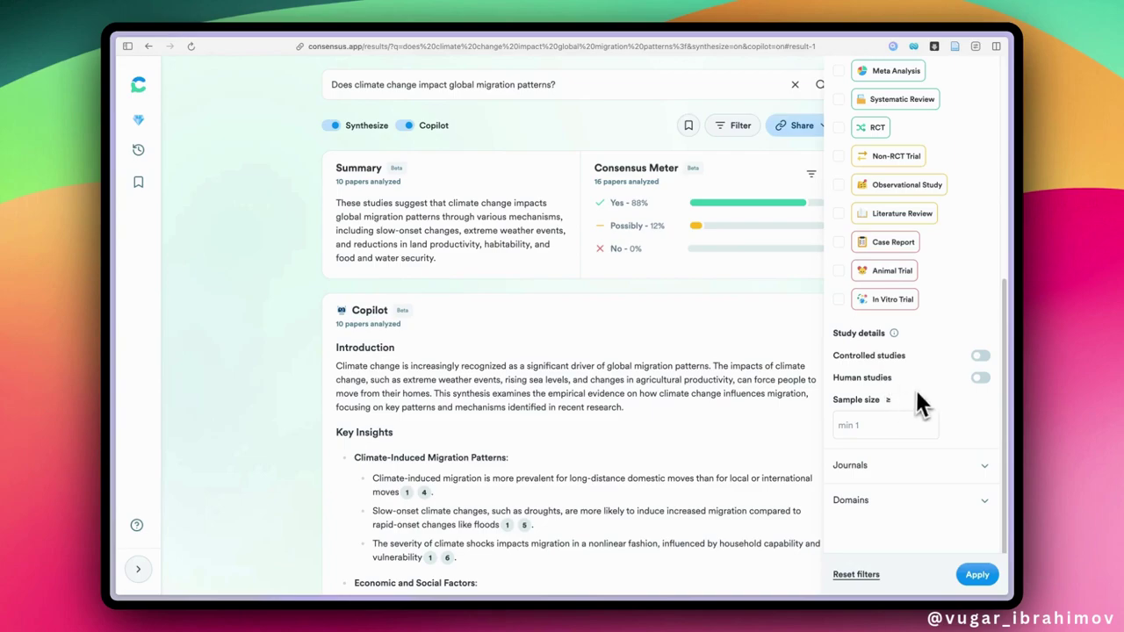
Expand the journal quartile and domain filters, browse the domains, and return to the panel top
{"action": "left_click", "coordinate": [880, 465]}
{"action": "scroll", "coordinate": [882, 466], "scroll_direction": "down", "scroll_amount": 2}
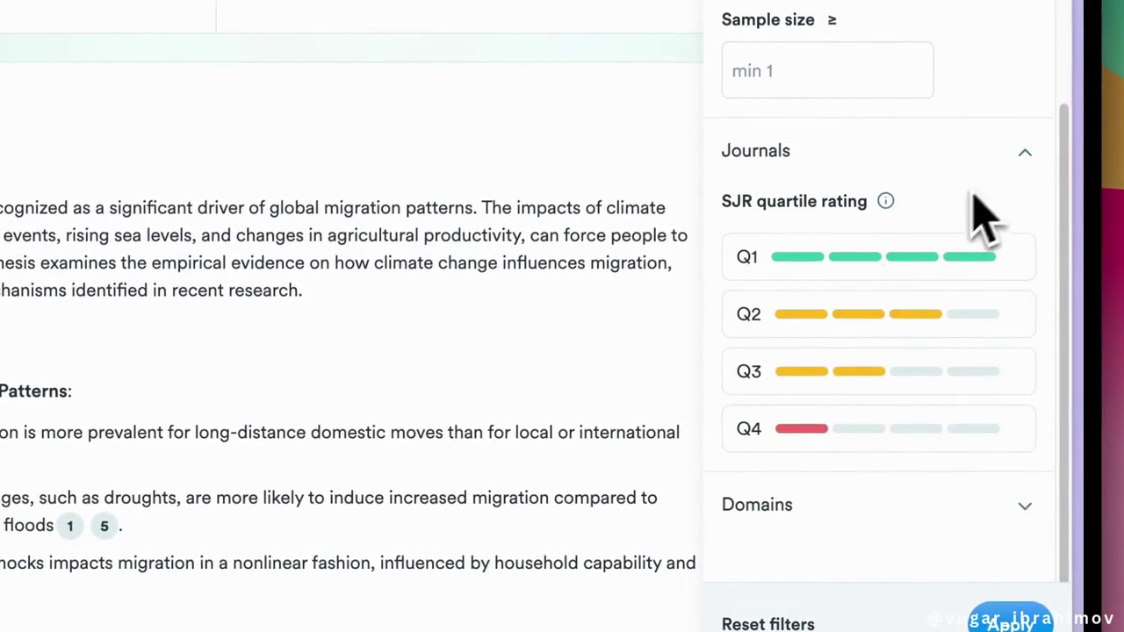
{"action": "scroll", "coordinate": [878, 321], "scroll_direction": "down", "scroll_amount": 1}
{"action": "left_click", "coordinate": [848, 483]}
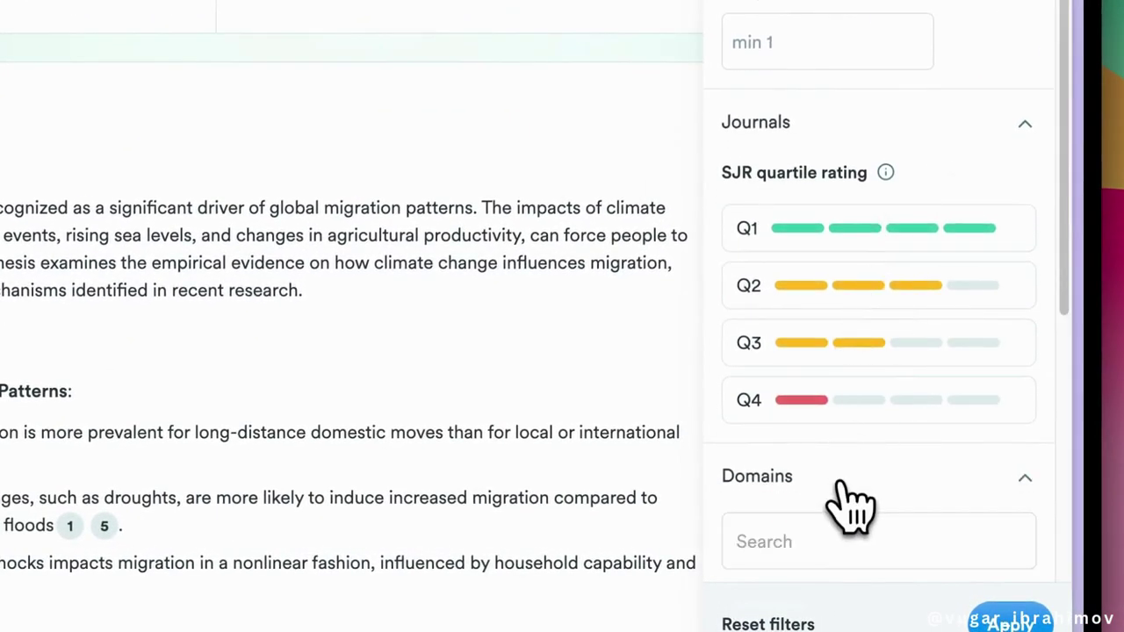
{"action": "scroll", "coordinate": [845, 492], "scroll_direction": "down", "scroll_amount": 5}
{"action": "scroll", "coordinate": [847, 496], "scroll_direction": "down", "scroll_amount": 5}
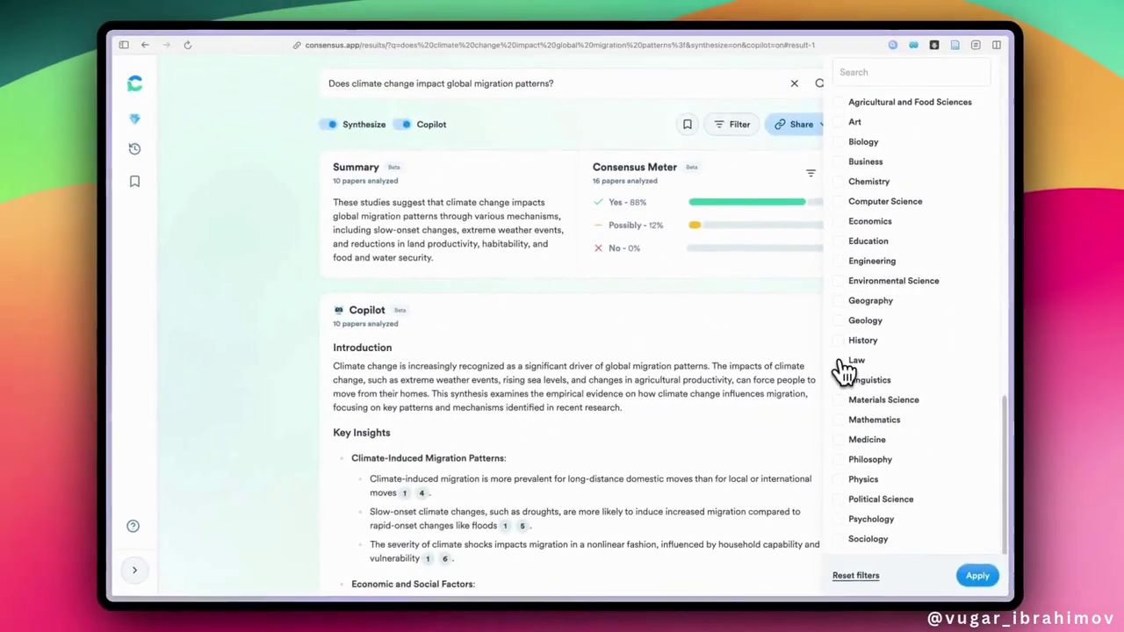
{"action": "scroll", "coordinate": [906, 274], "scroll_direction": "up", "scroll_amount": 2}
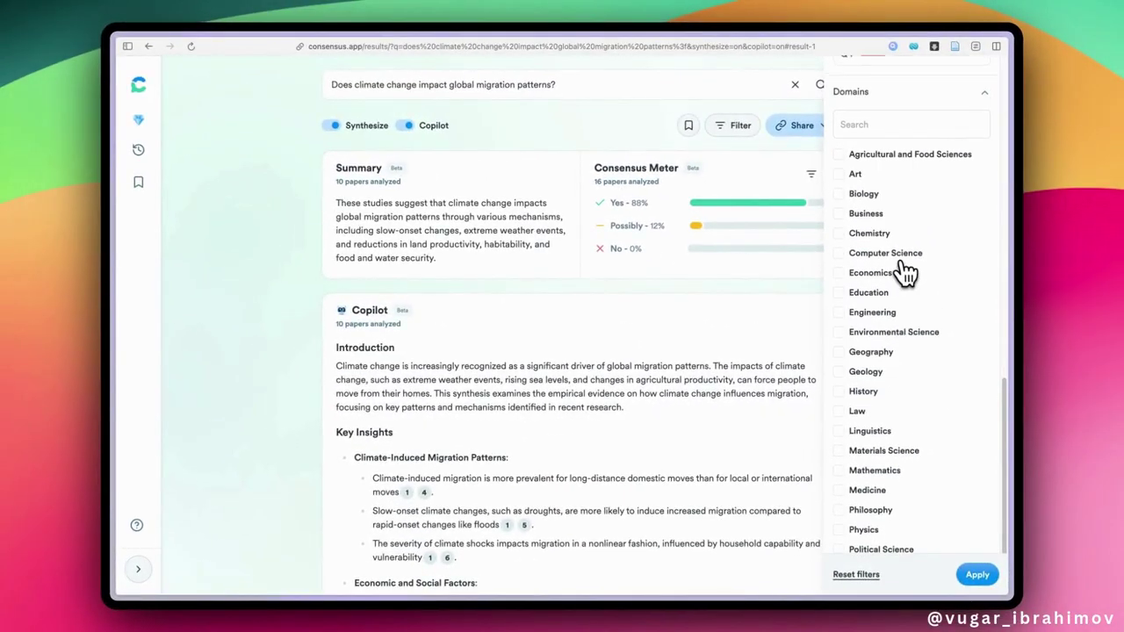
{"action": "scroll", "coordinate": [904, 271], "scroll_direction": "up", "scroll_amount": 10}
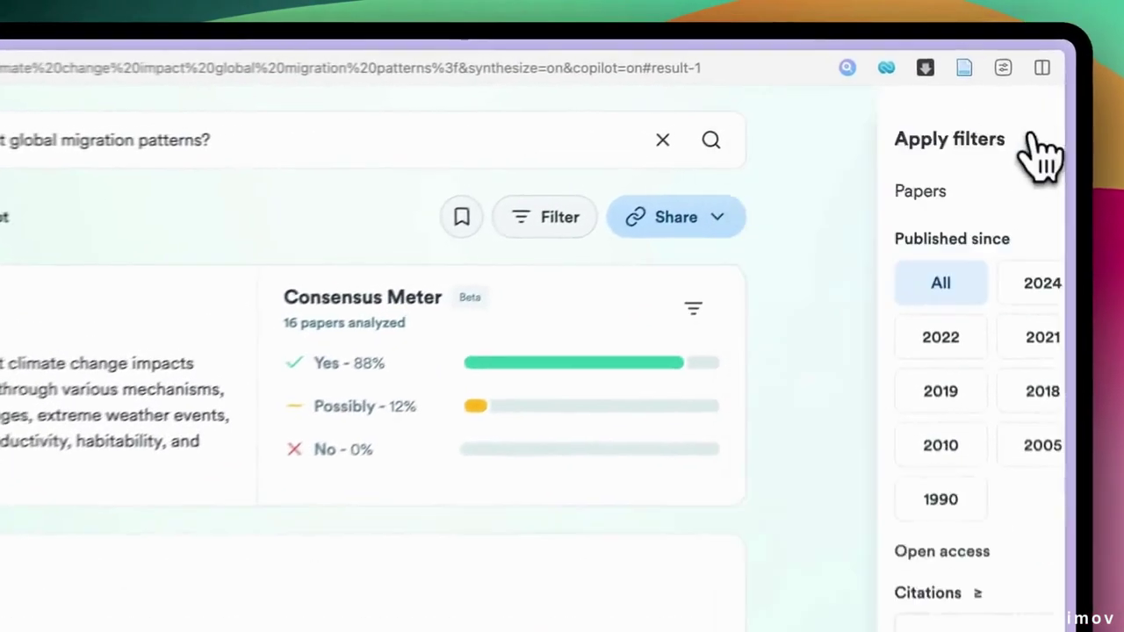
Close the filters without applying them and save the first paper to the Chapter 1 list
{"action": "left_click", "coordinate": [985, 84]}
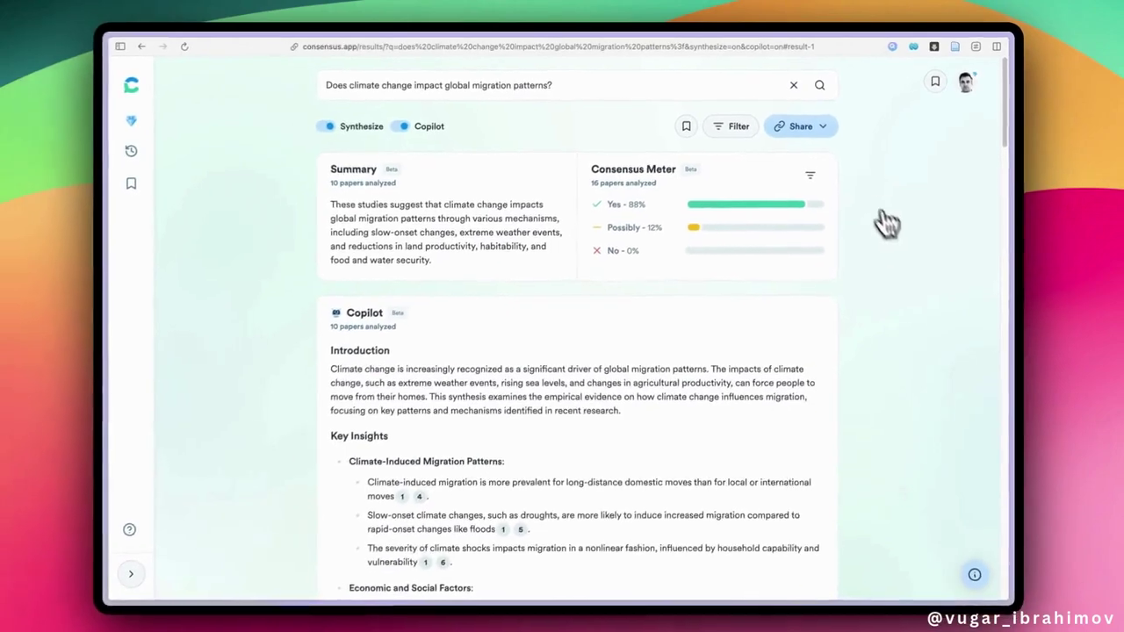
{"action": "scroll", "coordinate": [861, 448], "scroll_direction": "down", "scroll_amount": 5}
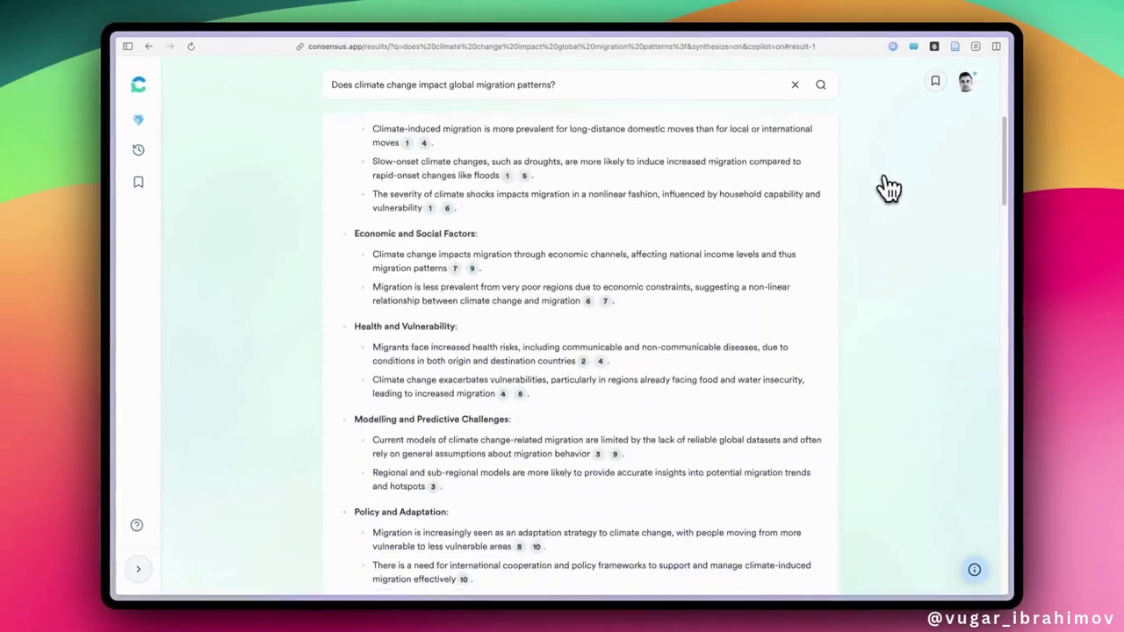
{"action": "scroll", "coordinate": [890, 187], "scroll_direction": "down", "scroll_amount": 6}
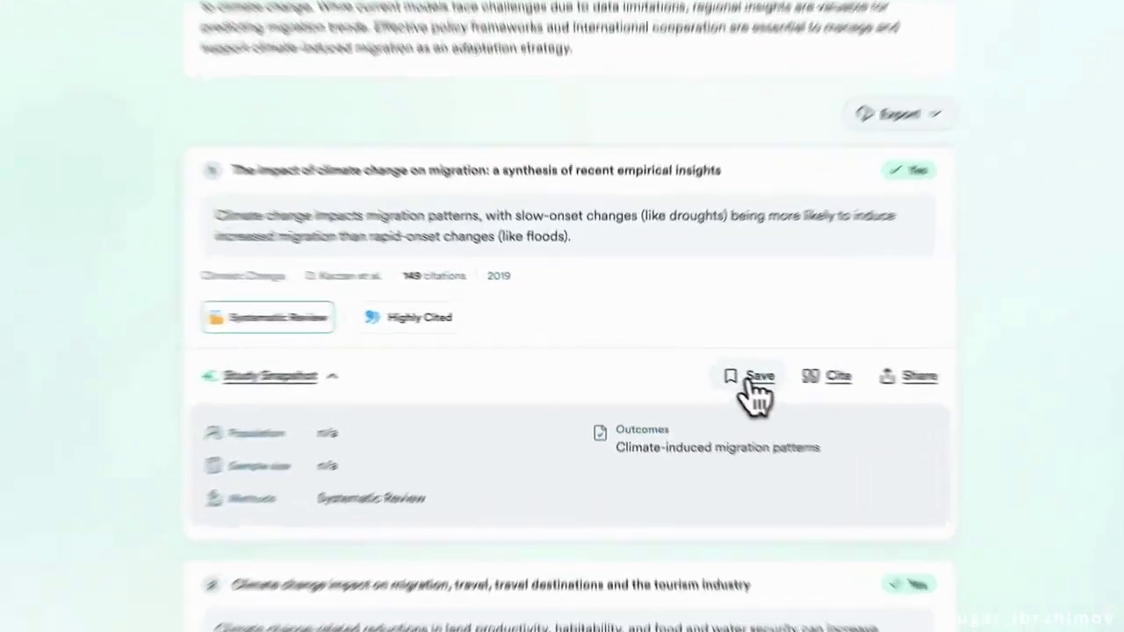
{"action": "left_click", "coordinate": [706, 365]}
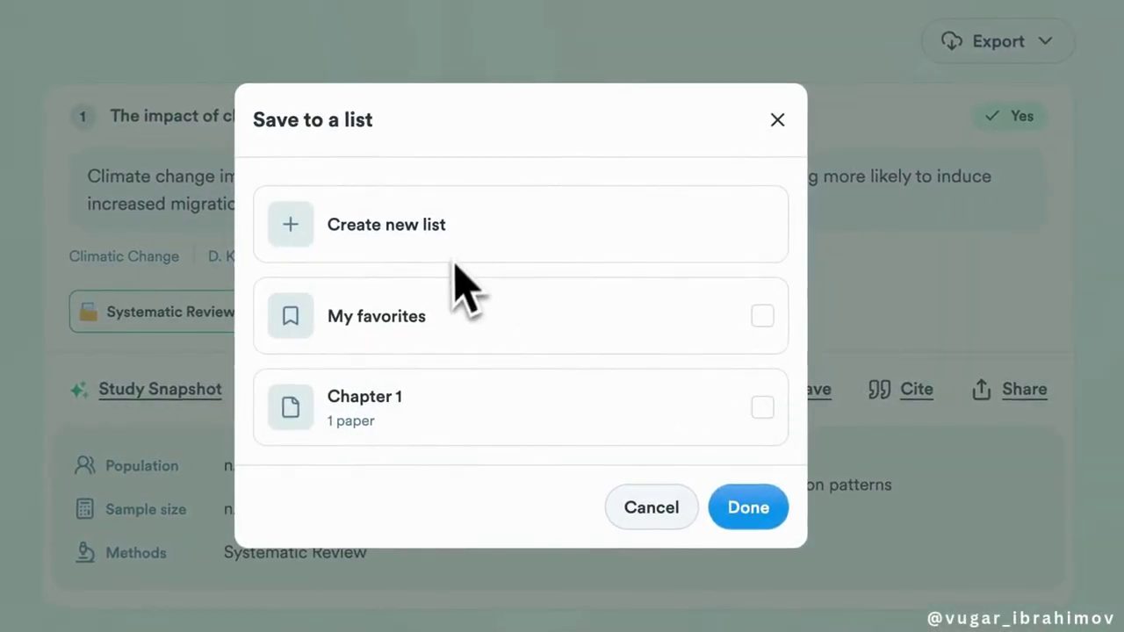
{"action": "left_click", "coordinate": [475, 411]}
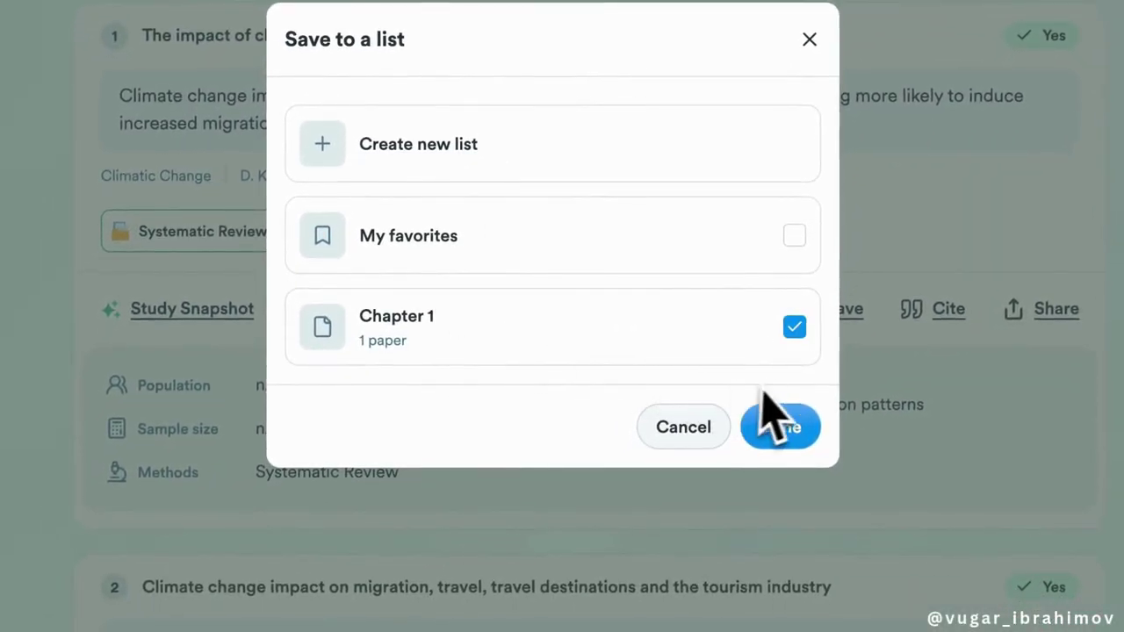
{"action": "left_click", "coordinate": [786, 427]}
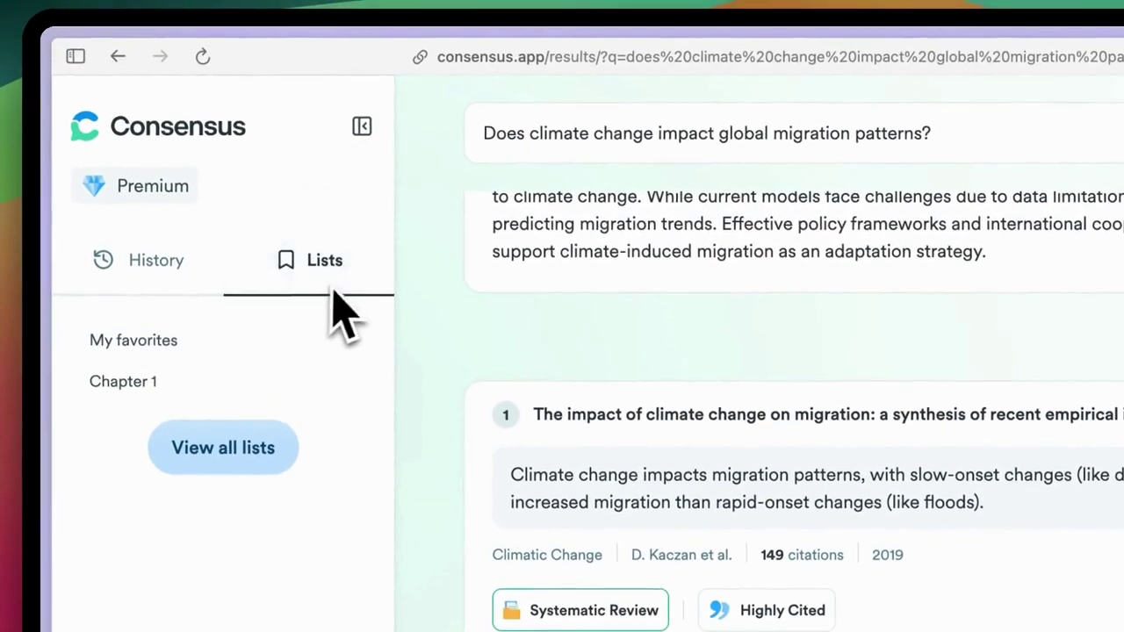
Open the Chapter 1 list, which now holds two saved papers
{"action": "left_click", "coordinate": [123, 381]}
{"action": "scroll", "coordinate": [703, 347], "scroll_direction": "down", "scroll_amount": 3}
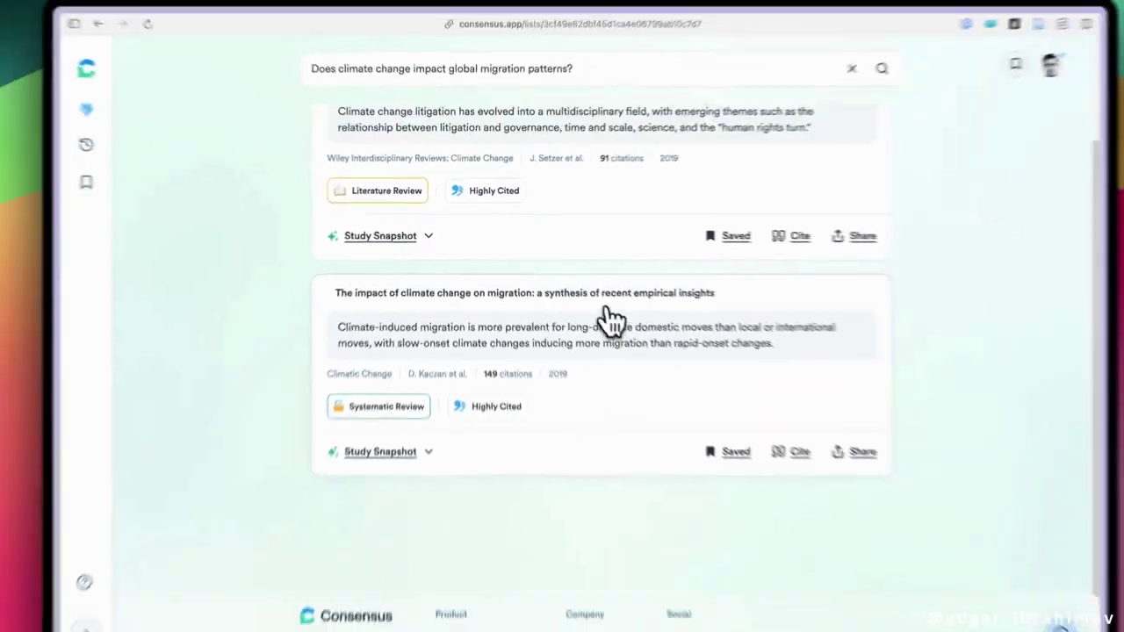
{"action": "scroll", "coordinate": [759, 437], "scroll_direction": "up", "scroll_amount": 2}
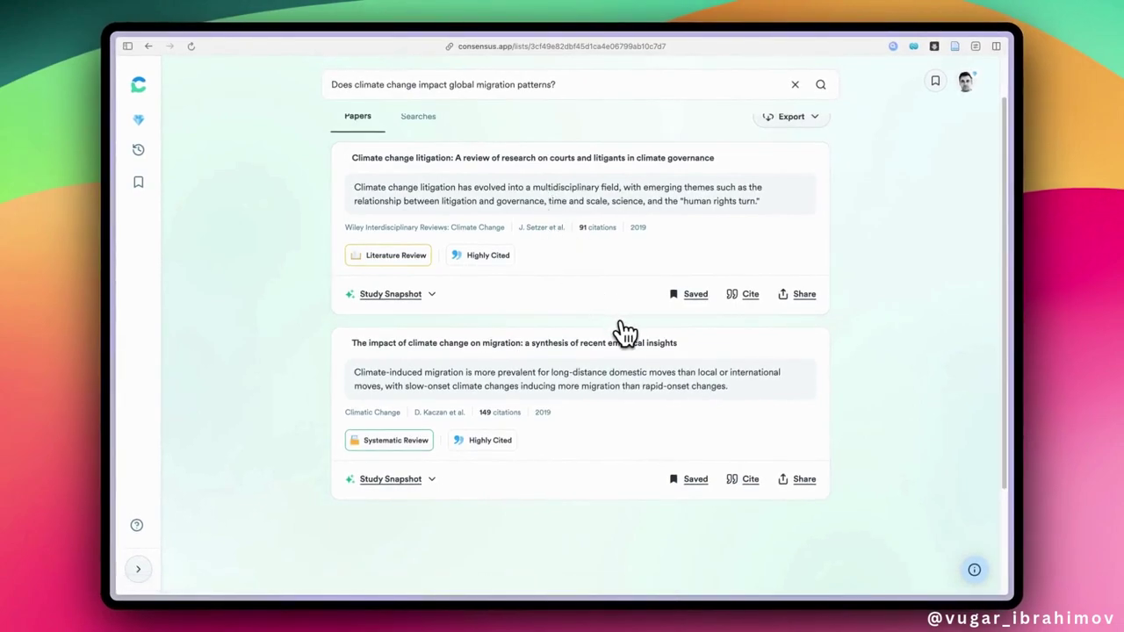
Create a Zotero item and note from the selected climate change litigation paper
{"action": "scroll", "coordinate": [624, 332], "scroll_direction": "up", "scroll_amount": 1}
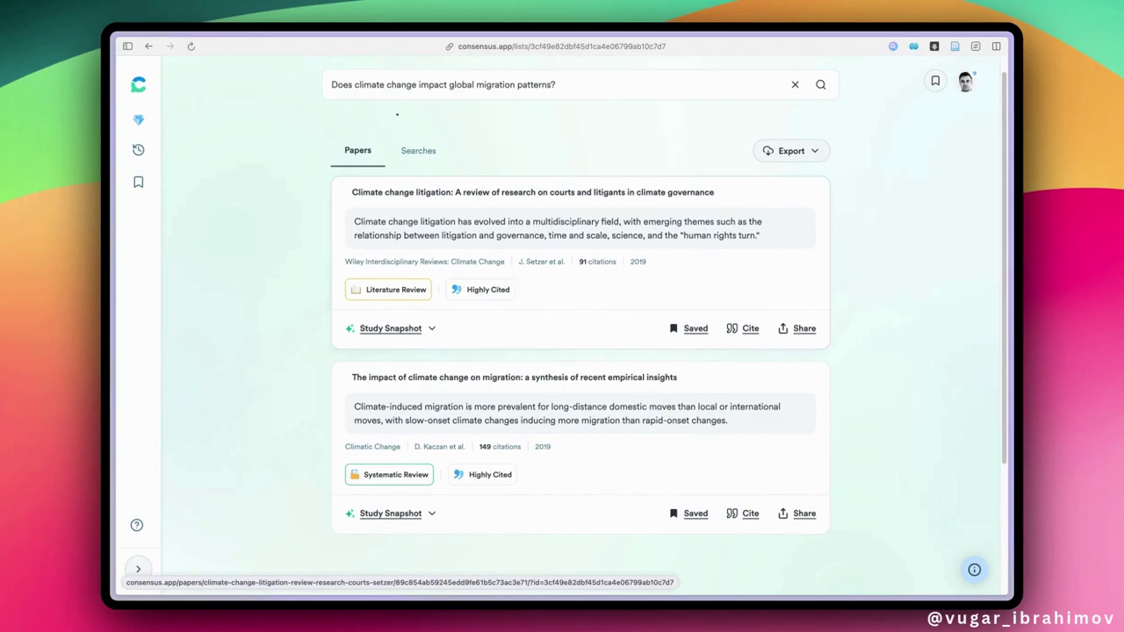
{"action": "right_click", "coordinate": [556, 233]}
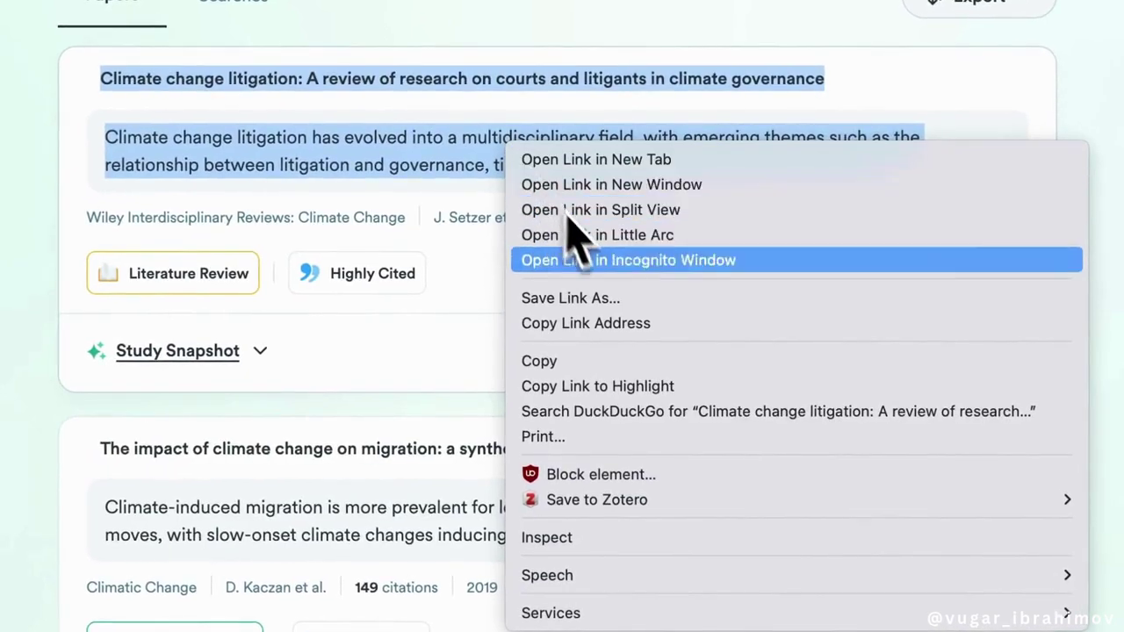
{"action": "mouse_move", "coordinate": [597, 499]}
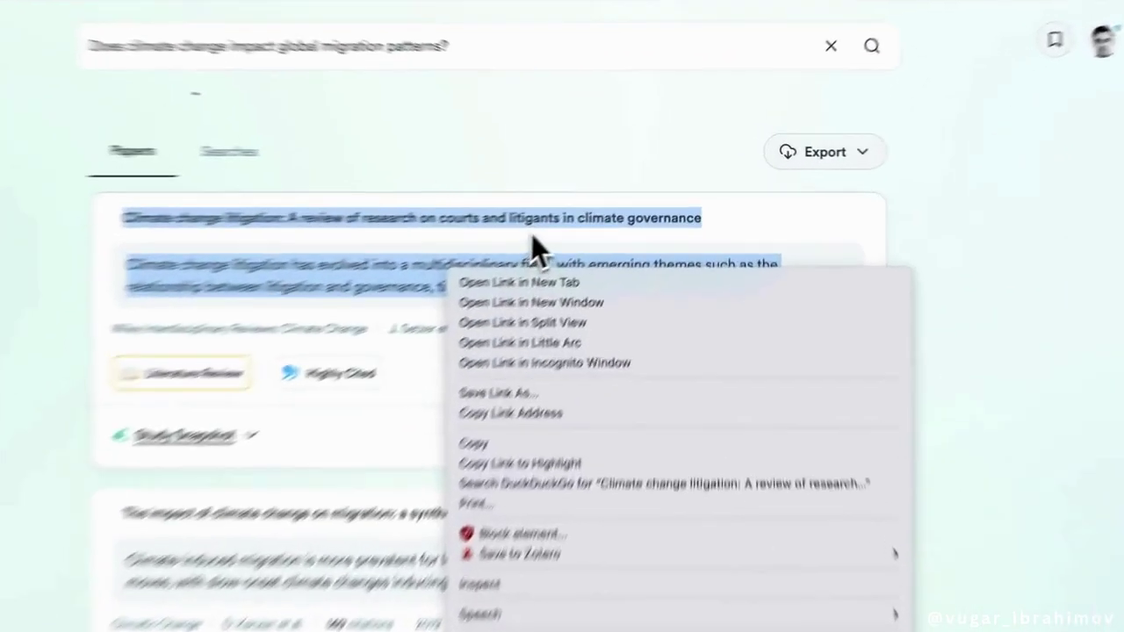
{"action": "left_click", "coordinate": [611, 199]}
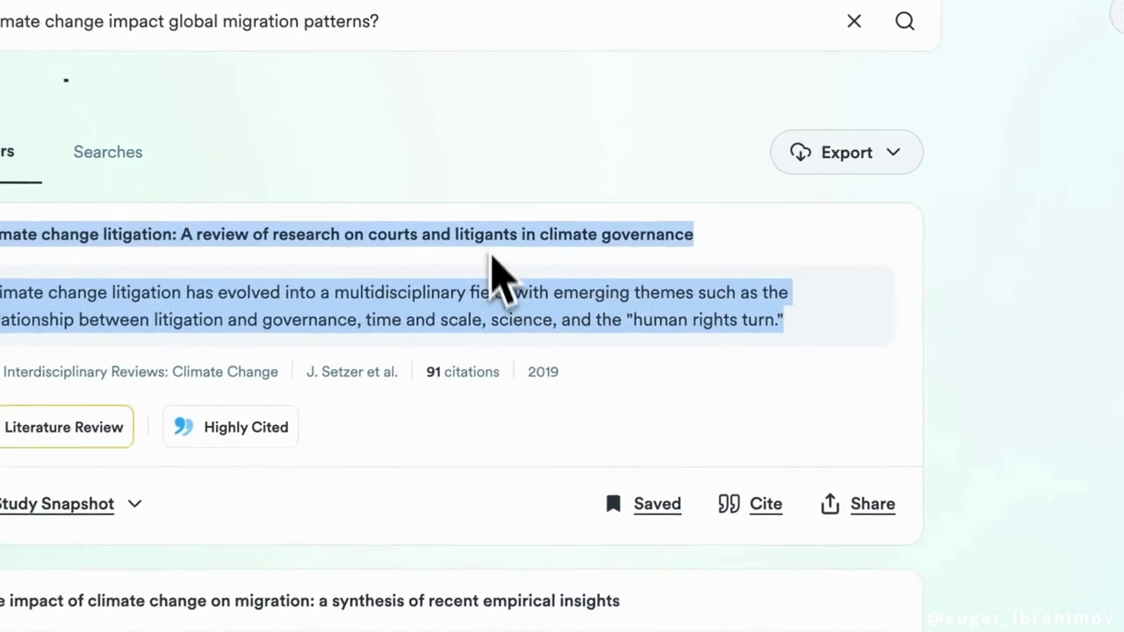
{"action": "left_click", "coordinate": [497, 263]}
Save the litigation paper to Zotero using its DOI
{"action": "right_click", "coordinate": [436, 216]}
{"action": "mouse_move", "coordinate": [627, 451]}
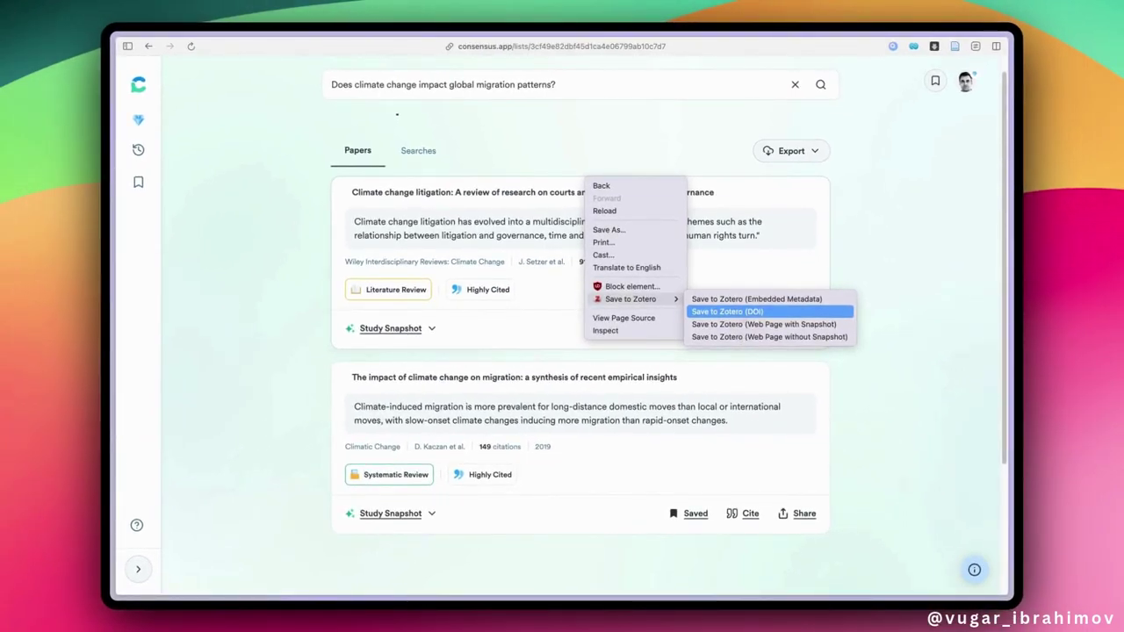
{"action": "left_click", "coordinate": [715, 151]}
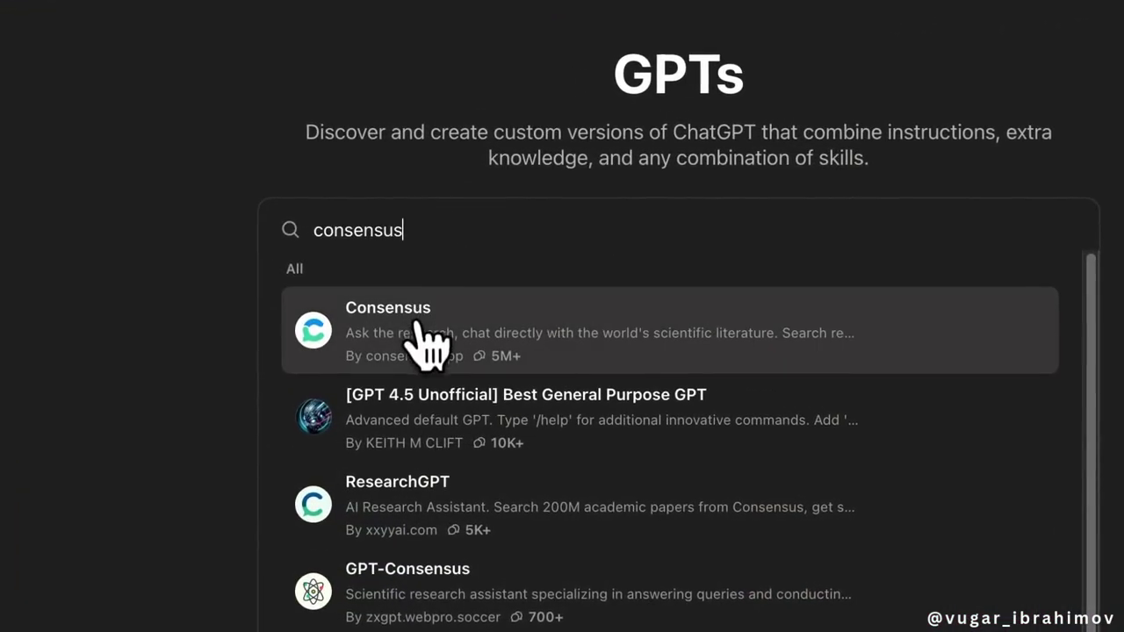
Open the Consensus GPT's detail card showing its 4.3 rating and #2 Research & Analysis rank
{"action": "left_click", "coordinate": [400, 339]}
{"action": "scroll", "coordinate": [753, 439], "scroll_direction": "down", "scroll_amount": 3}
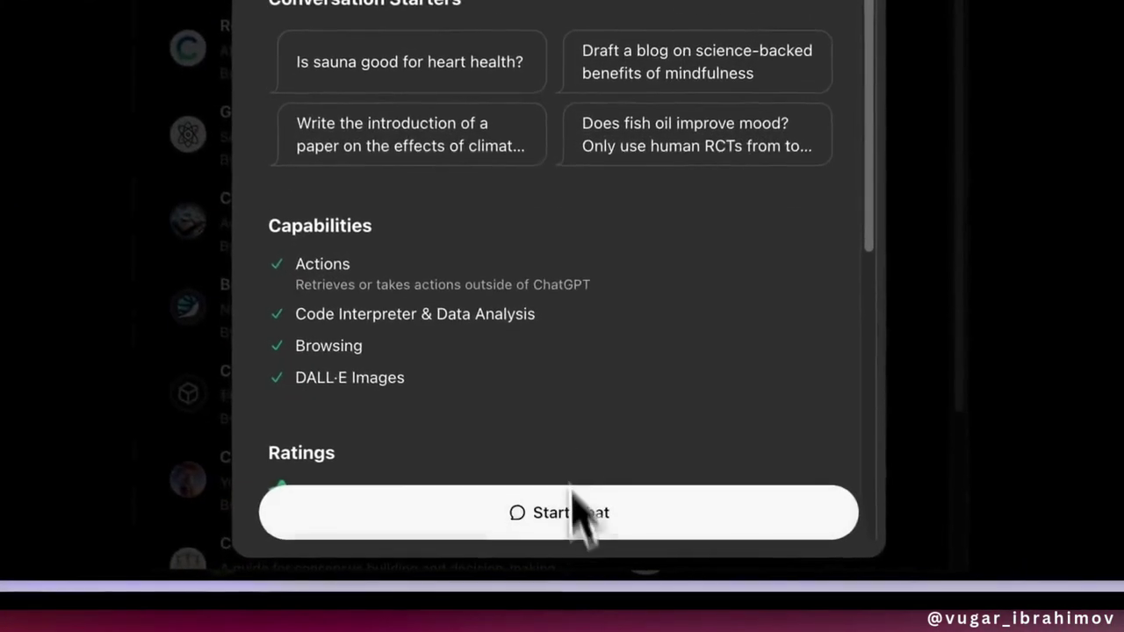
Start a Consensus GPT chat, ask whether climate change impacts global migration patterns, and read the reply
{"action": "left_click", "coordinate": [575, 514]}
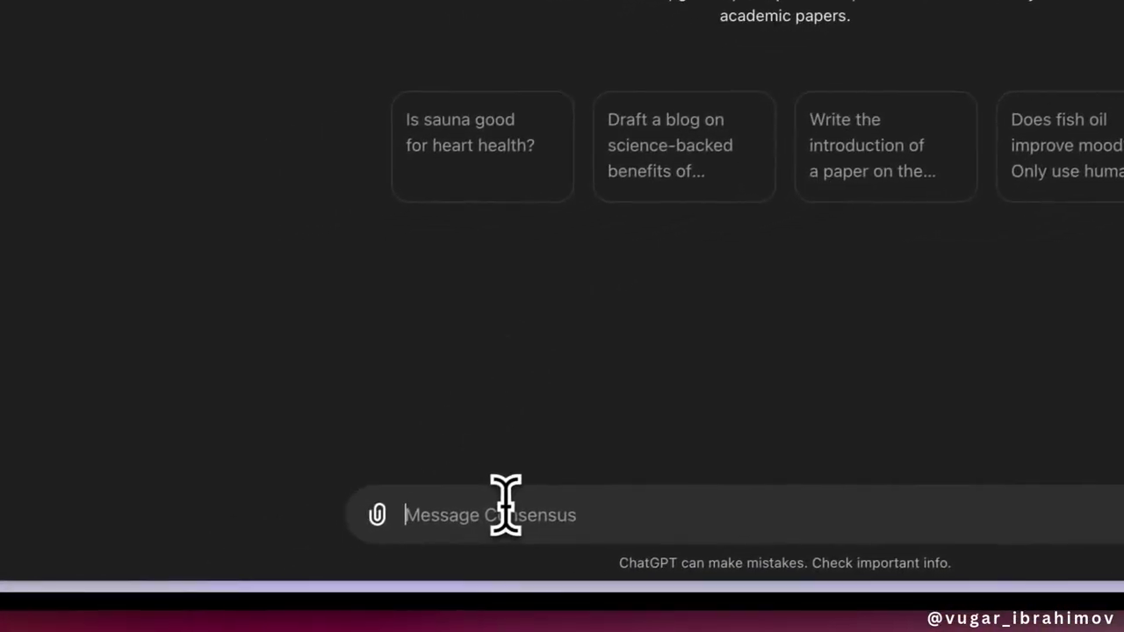
{"action": "type", "text": "Does climate change impact global migration patterns?"}
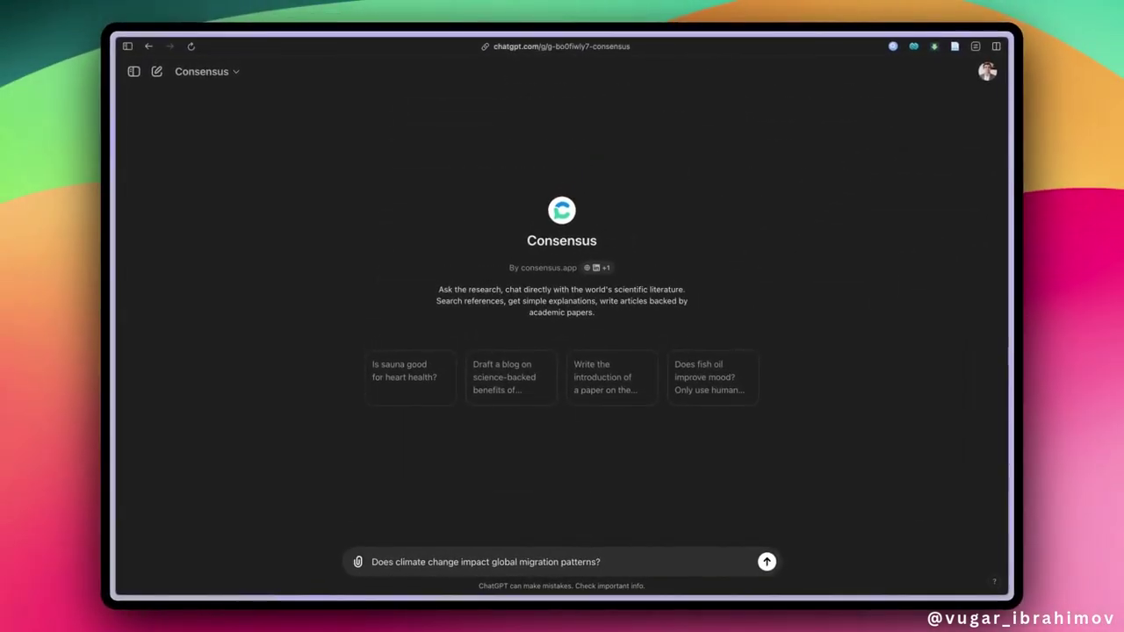
{"action": "key", "text": "Return"}
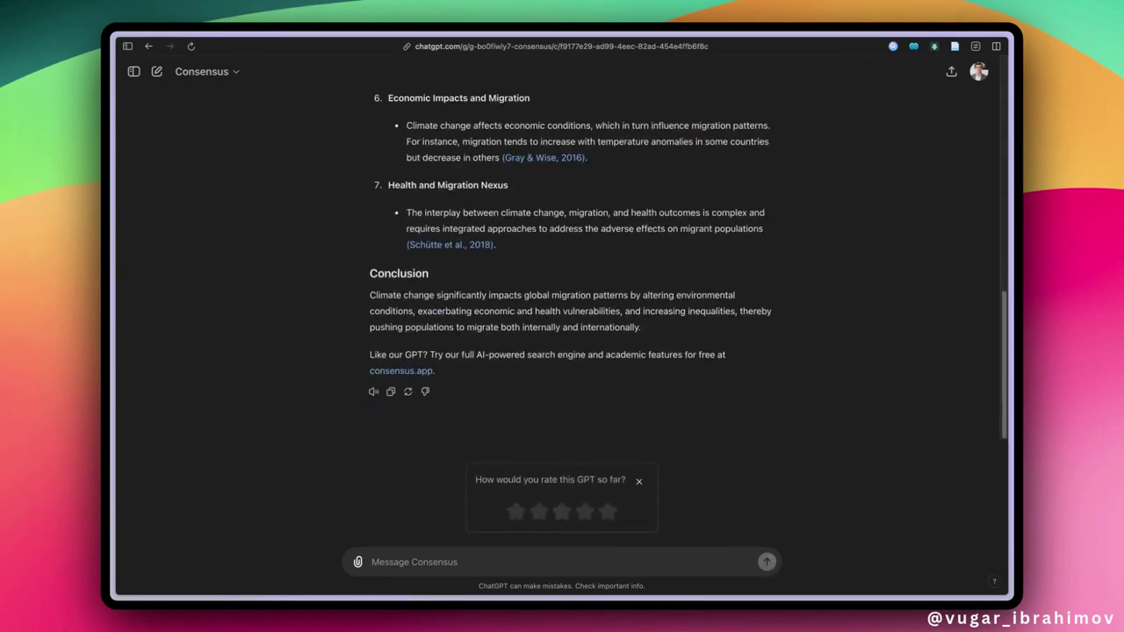
{"action": "scroll", "coordinate": [667, 351], "scroll_direction": "up", "scroll_amount": 15}
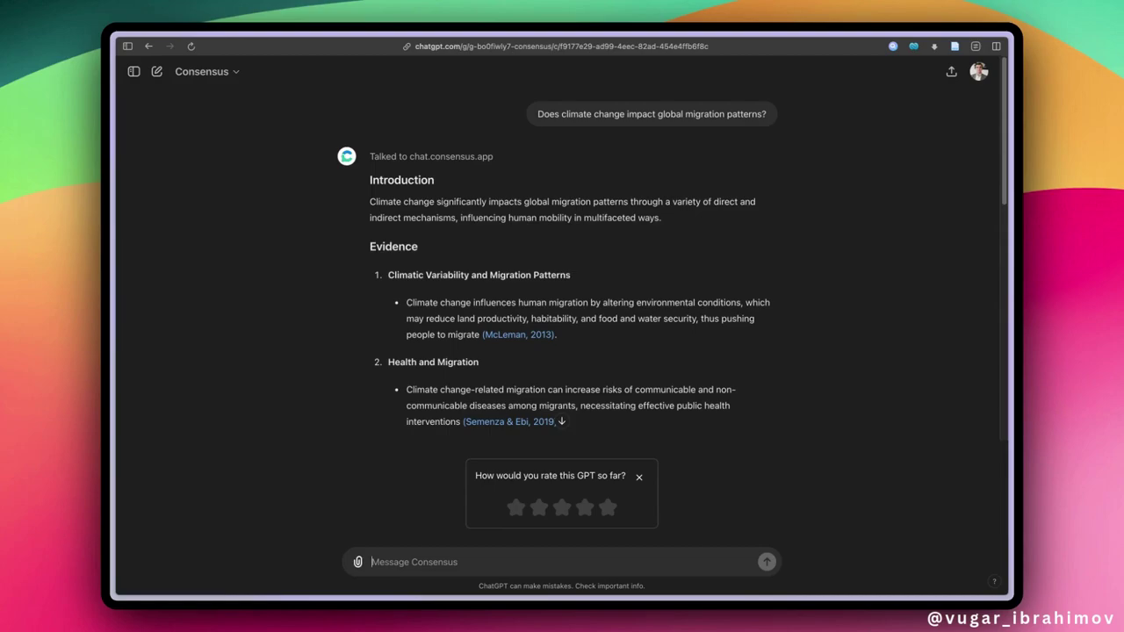
{"action": "scroll", "coordinate": [532, 243], "scroll_direction": "down", "scroll_amount": 8}
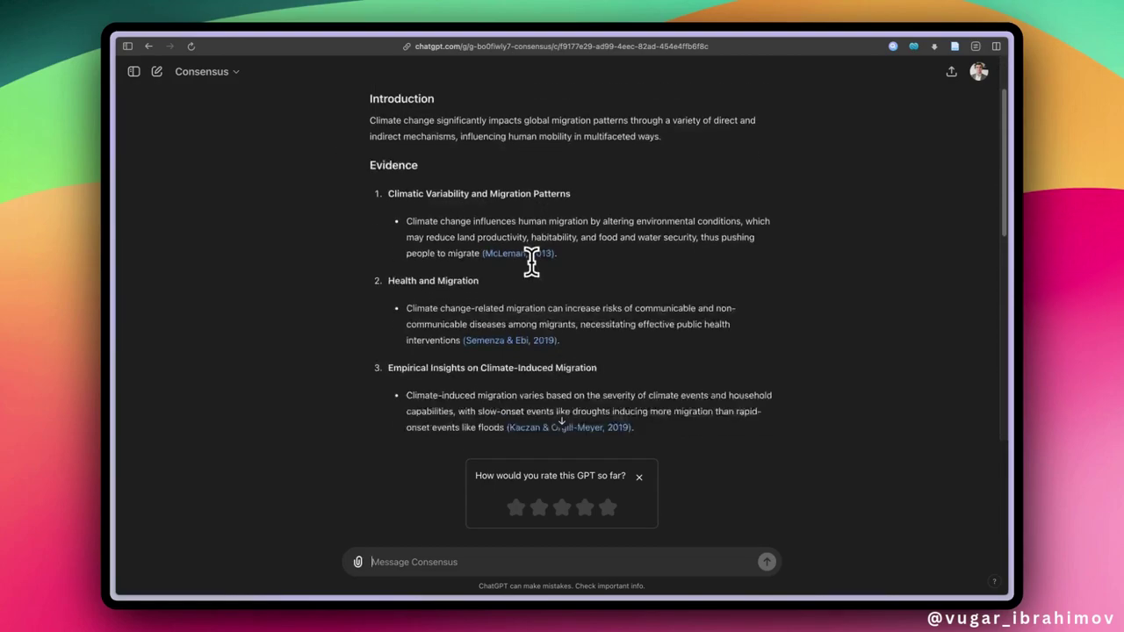
{"action": "scroll", "coordinate": [646, 245], "scroll_direction": "down", "scroll_amount": 4}
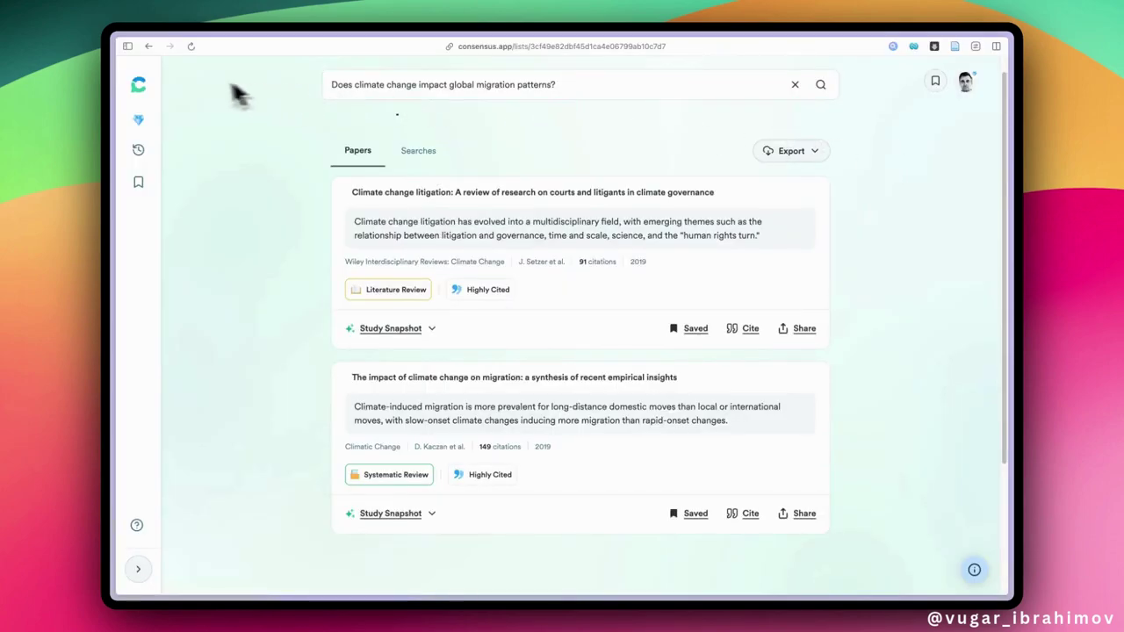
Go from the Consensus home page to Pricing and review the Free, Premium, Teams and Enterprise plans
{"action": "left_click", "coordinate": [138, 84]}
{"action": "scroll", "coordinate": [883, 216], "scroll_direction": "down", "scroll_amount": 3}
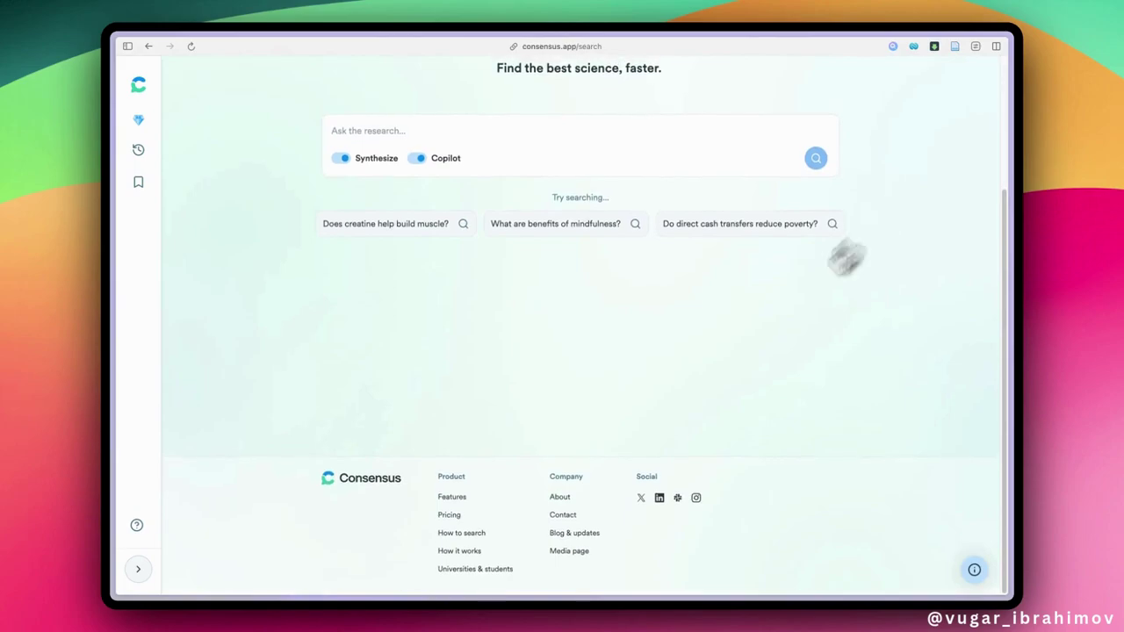
{"action": "left_click", "coordinate": [450, 515]}
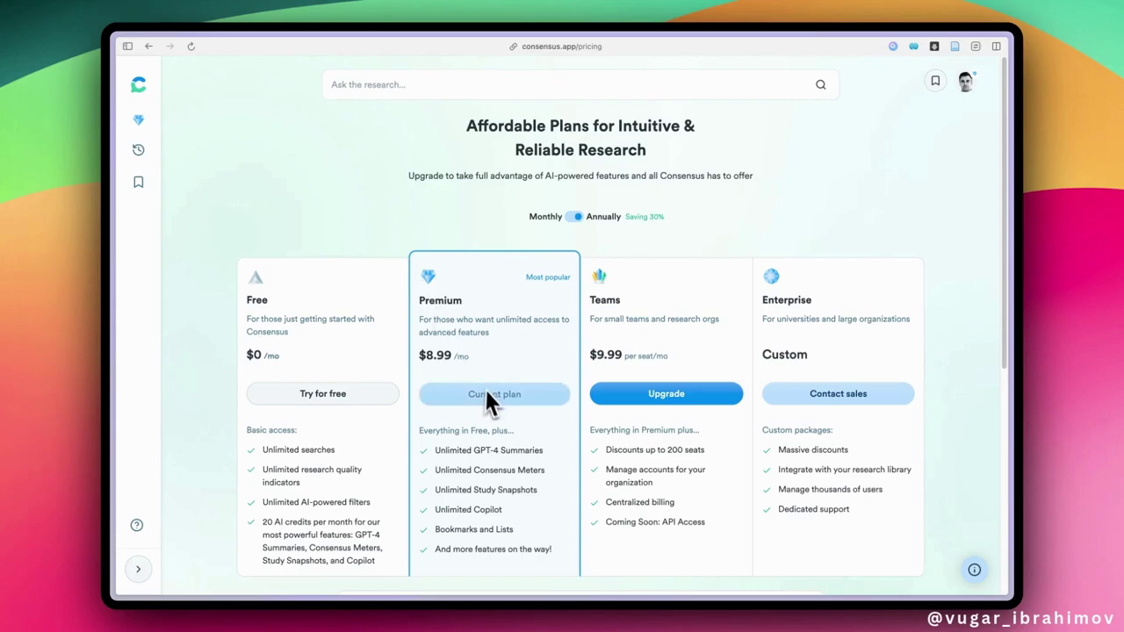
{"action": "scroll", "coordinate": [488, 399], "scroll_direction": "down", "scroll_amount": 5}
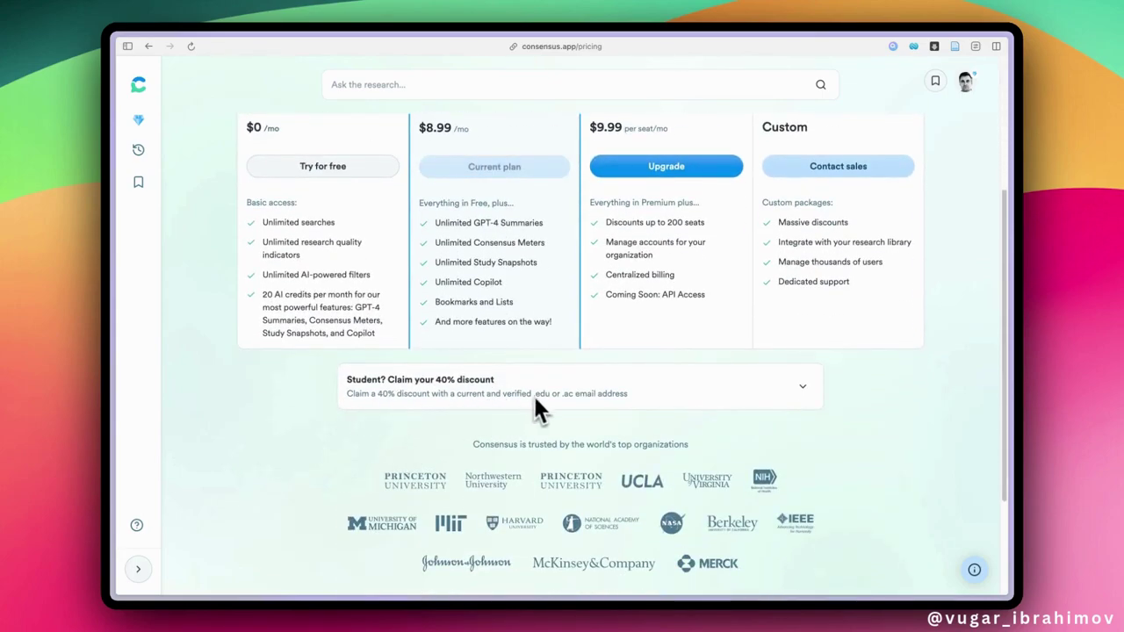
{"action": "scroll", "coordinate": [532, 406], "scroll_direction": "up", "scroll_amount": 5}
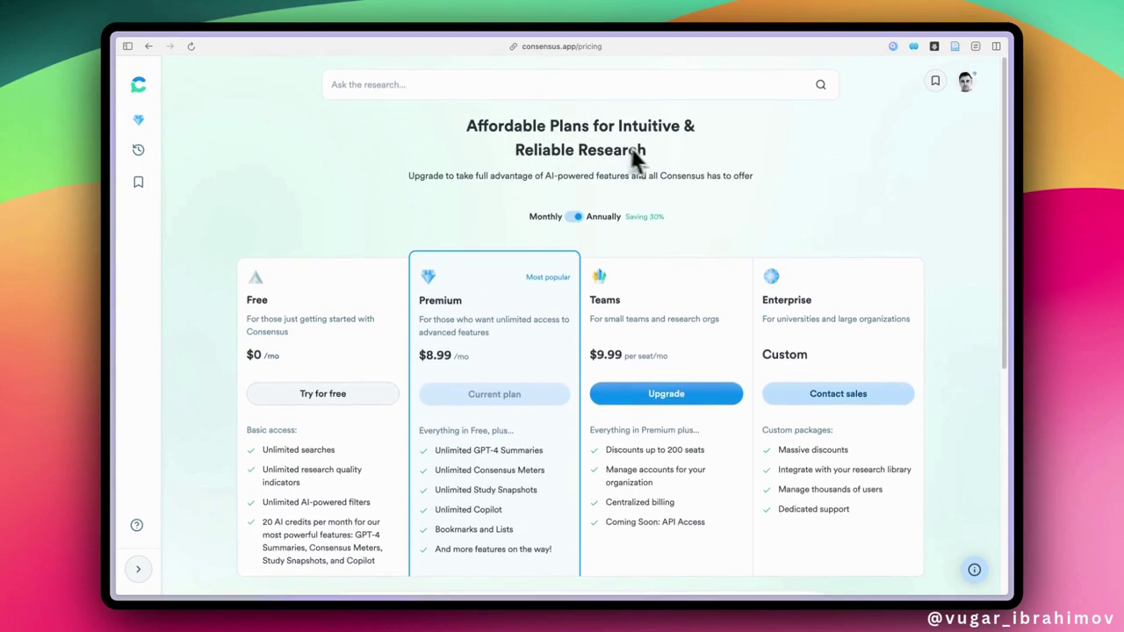